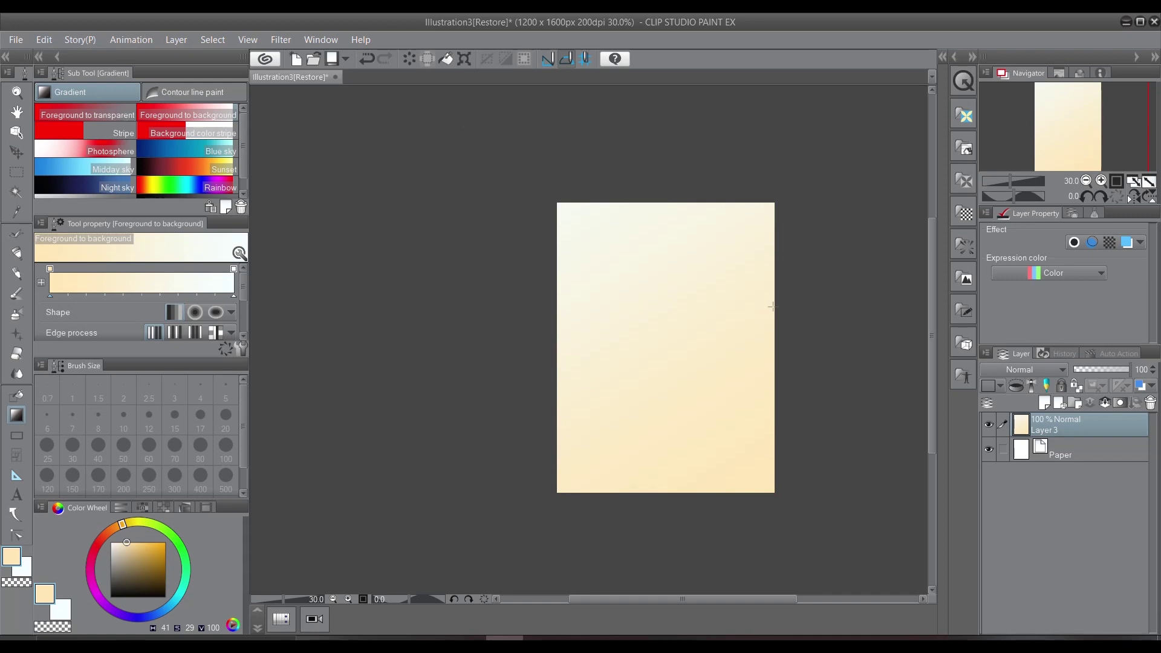
# Step: Add a new layer above the gradient background and set the drawing colour to near-black green (H 104, S 7, V 11)
pyautogui.moveTo(780, 506); pyautogui.dragTo(758, 466)
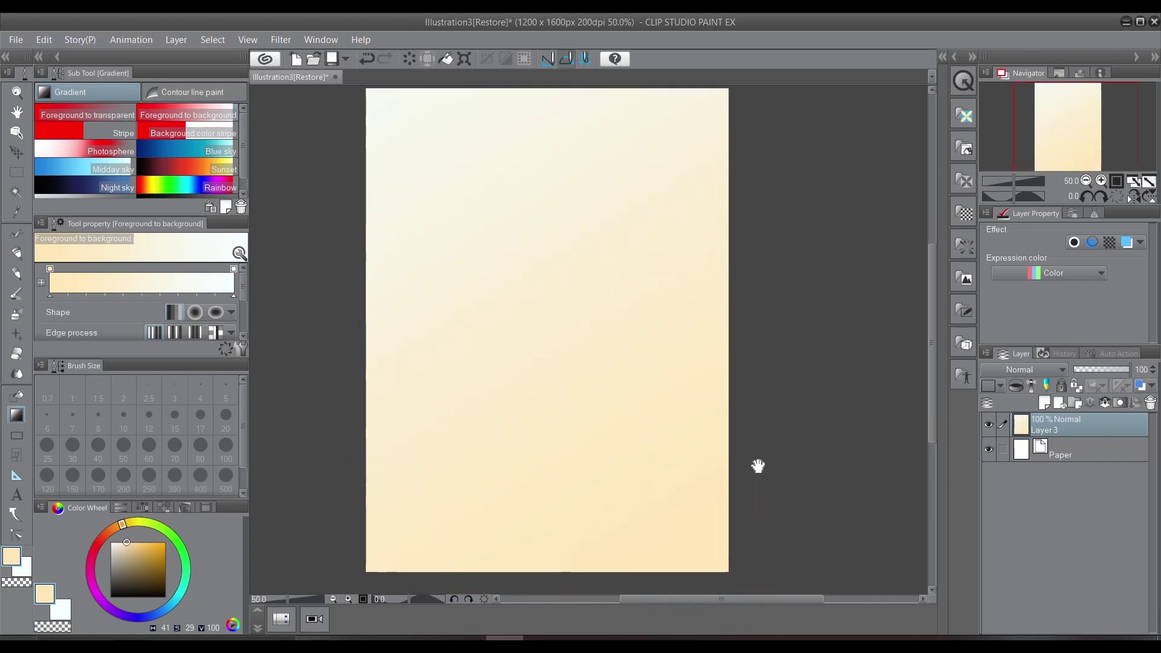
pyautogui.hotkey('ctrl', 'shift', 'n')
pyautogui.click(171, 534)
pyautogui.moveTo(141, 565); pyautogui.dragTo(118, 584)
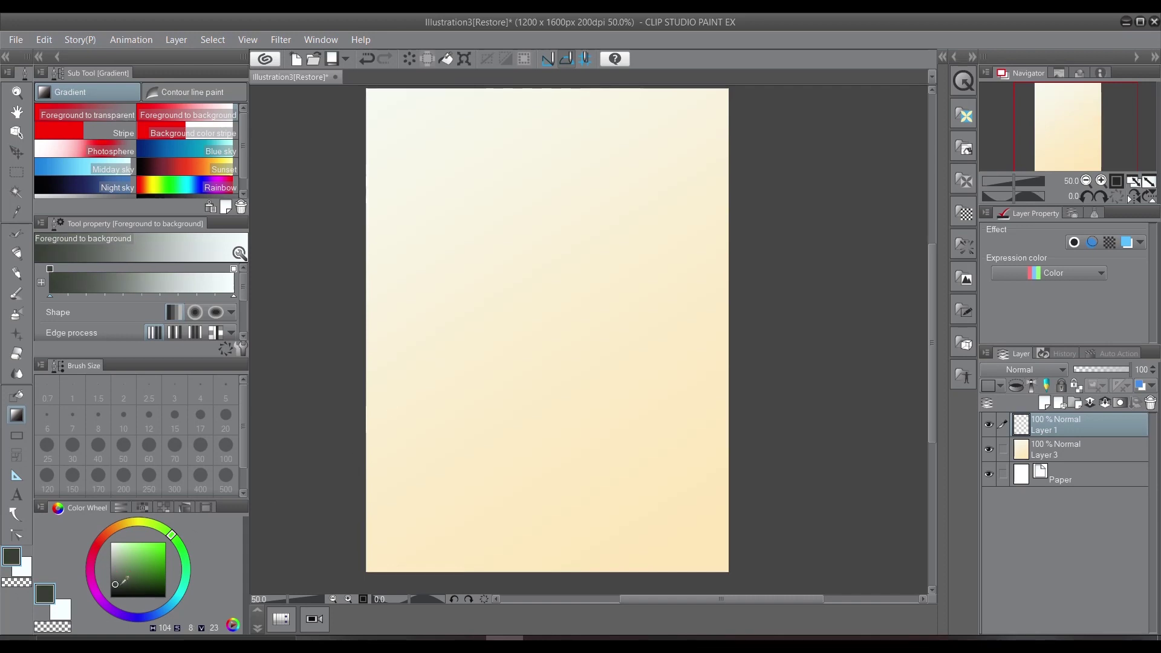
pyautogui.moveTo(114, 584); pyautogui.dragTo(114, 591)
# Step: With the lovely broken line brush at size 20, draw the main bamboo stalk's first two segments from the canvas's lower-left corner
pyautogui.click(17, 234)
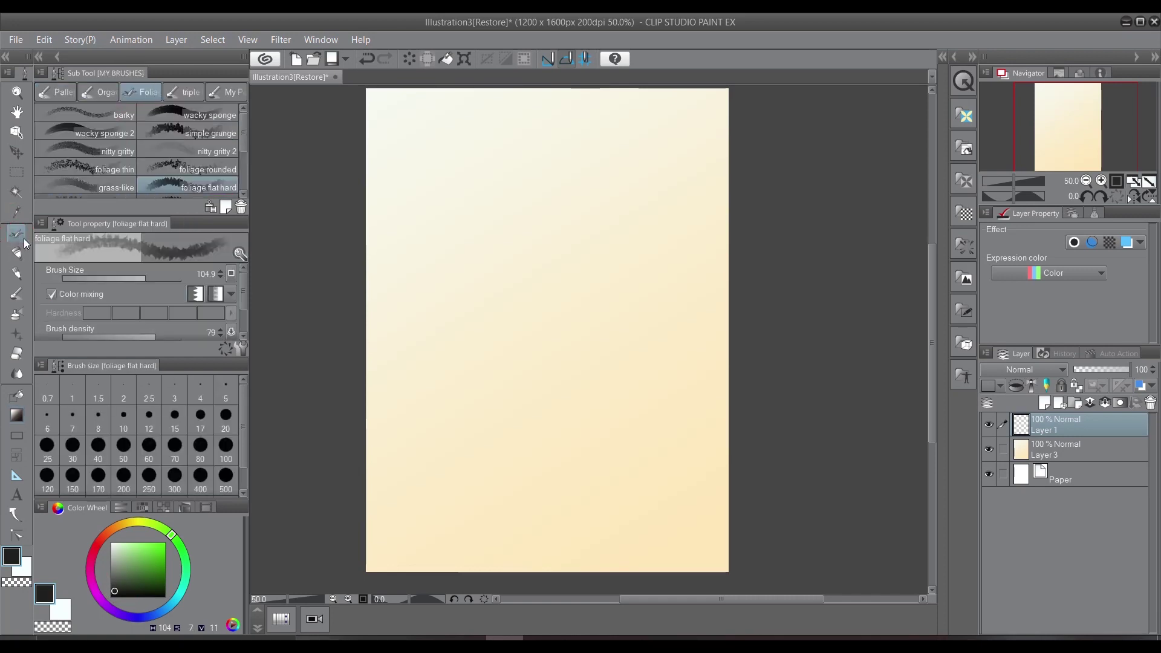
pyautogui.click(227, 91)
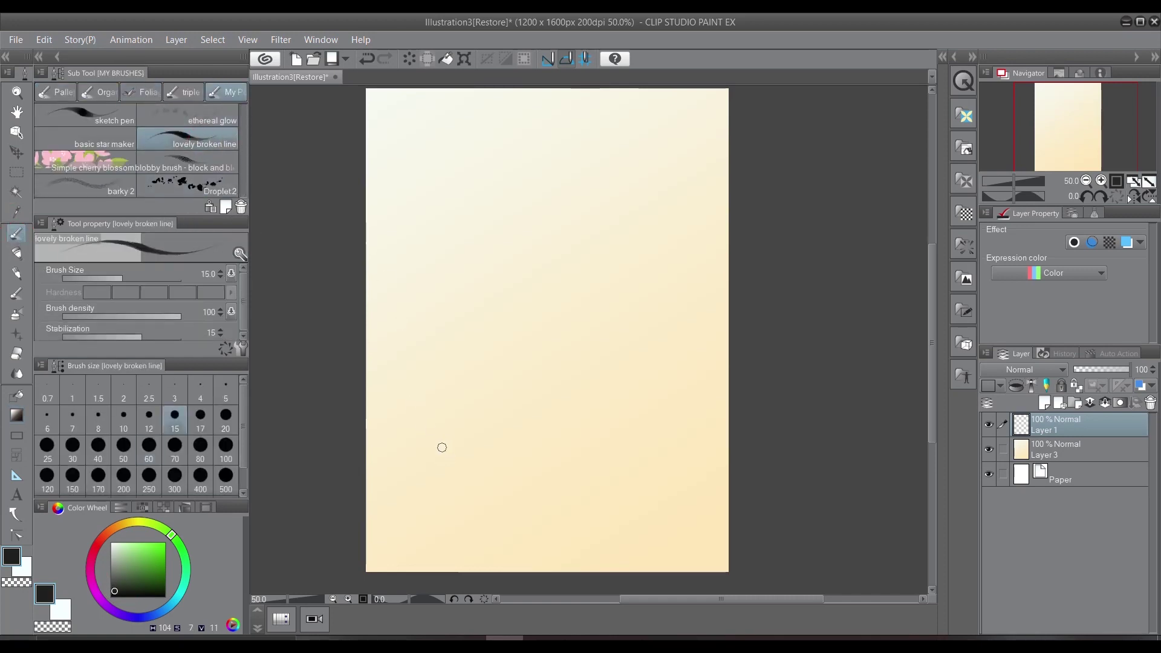
pyautogui.press(']')
pyautogui.press(']')
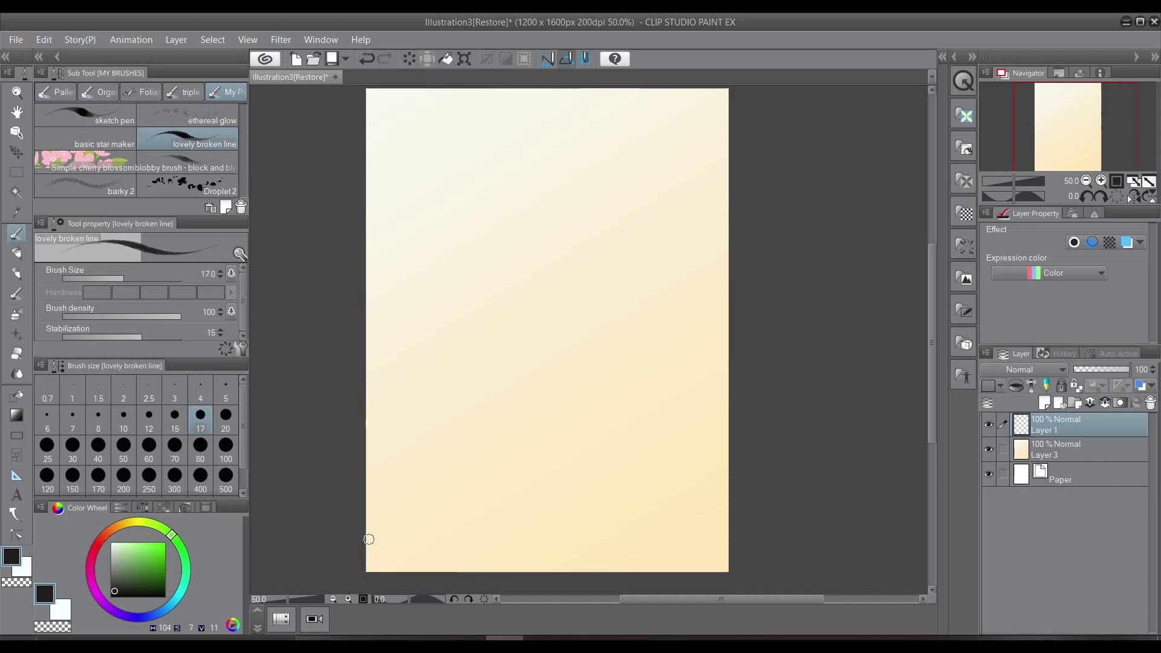
pyautogui.keyDown('shift'); pyautogui.click(405, 476); pyautogui.keyUp('shift')
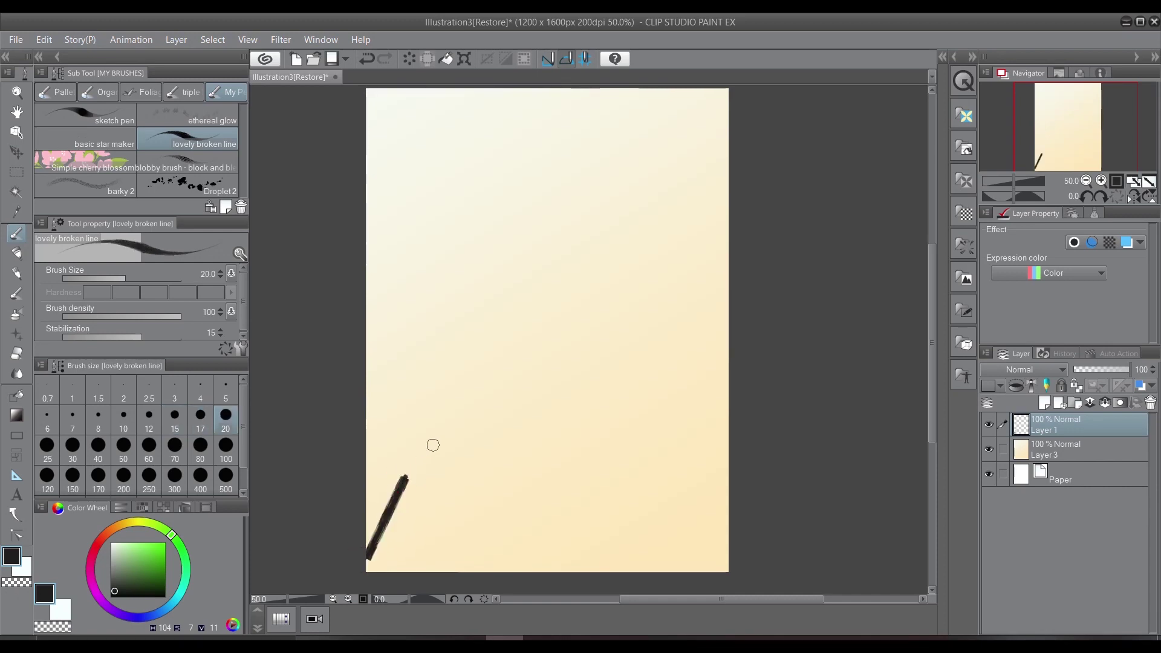
pyautogui.keyDown('shift'); pyautogui.click(449, 407); pyautogui.keyUp('shift')
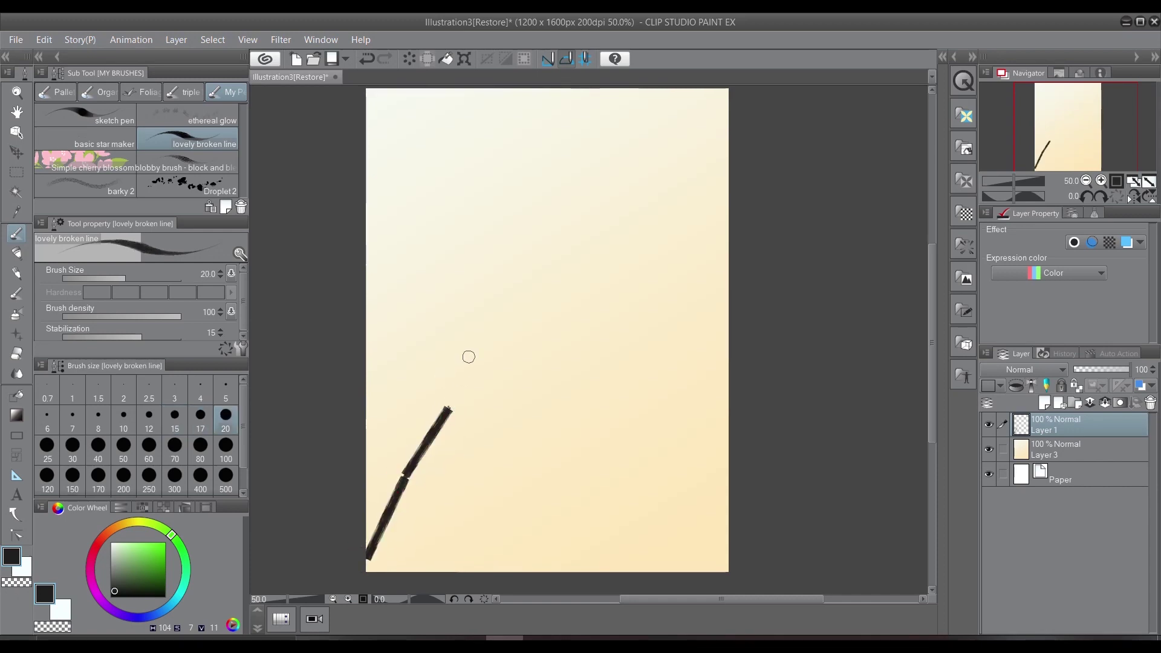
# Step: Extend the main stalk diagonally up to the right with three narrower segments, using brush sizes 17 and 15
pyautogui.press('[')
pyautogui.keyDown('shift'); pyautogui.click(493, 334); pyautogui.keyUp('shift')
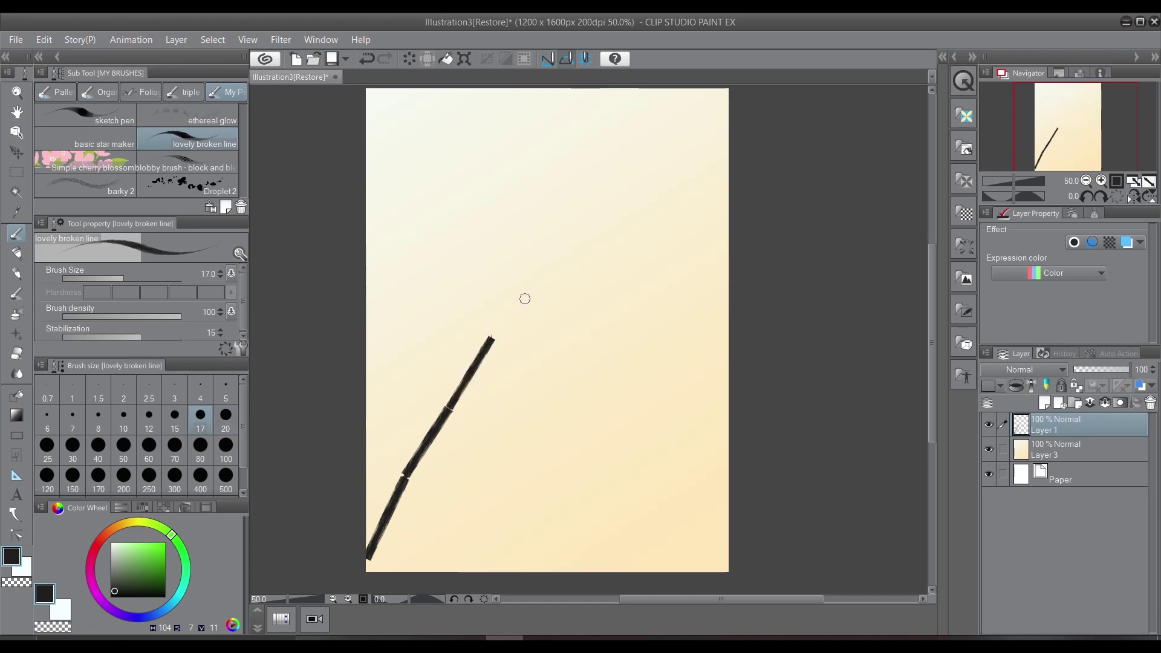
pyautogui.keyDown('shift'); pyautogui.click(543, 273); pyautogui.keyUp('shift')
pyautogui.press('[')
pyautogui.keyDown('shift'); pyautogui.click(593, 205); pyautogui.keyUp('shift')
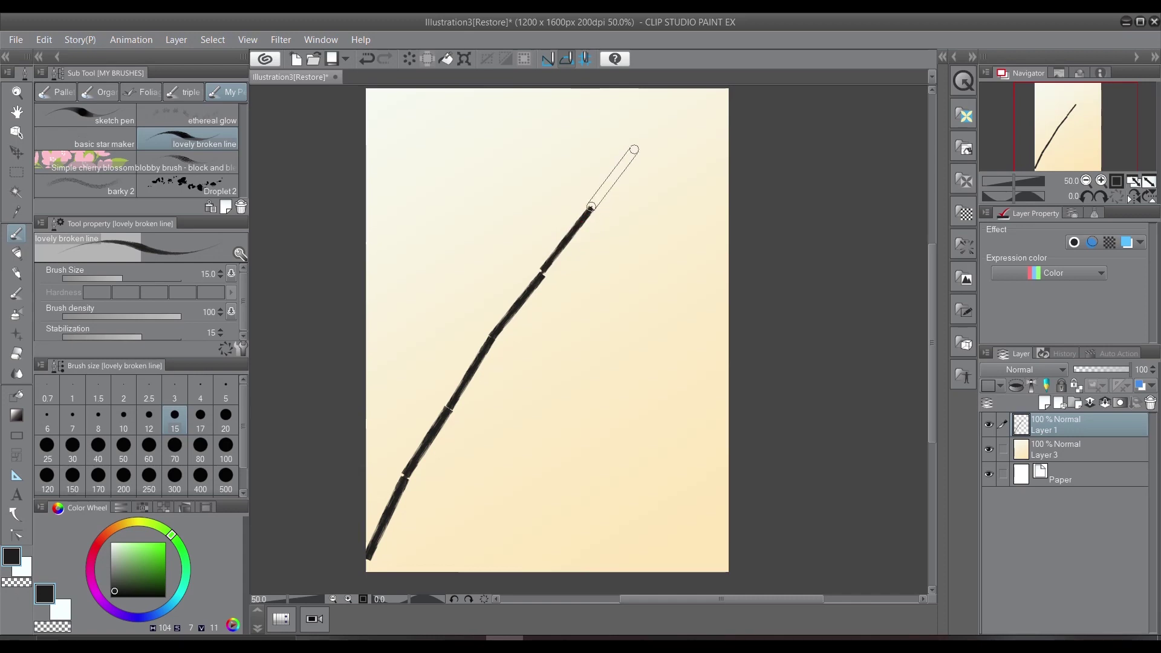
# Step: Add a size 12 segment to the main stalk's upper end and finish it with a tapered tip near the canvas's top-right corner
pyautogui.keyDown('shift'); pyautogui.click(630, 155); pyautogui.keyUp('shift')
pyautogui.moveTo(631, 150); pyautogui.dragTo(668, 95)
pyautogui.hotkey('ctrl', 'z')
pyautogui.press('[')
pyautogui.keyDown('shift'); pyautogui.click(635, 148); pyautogui.keyUp('shift')
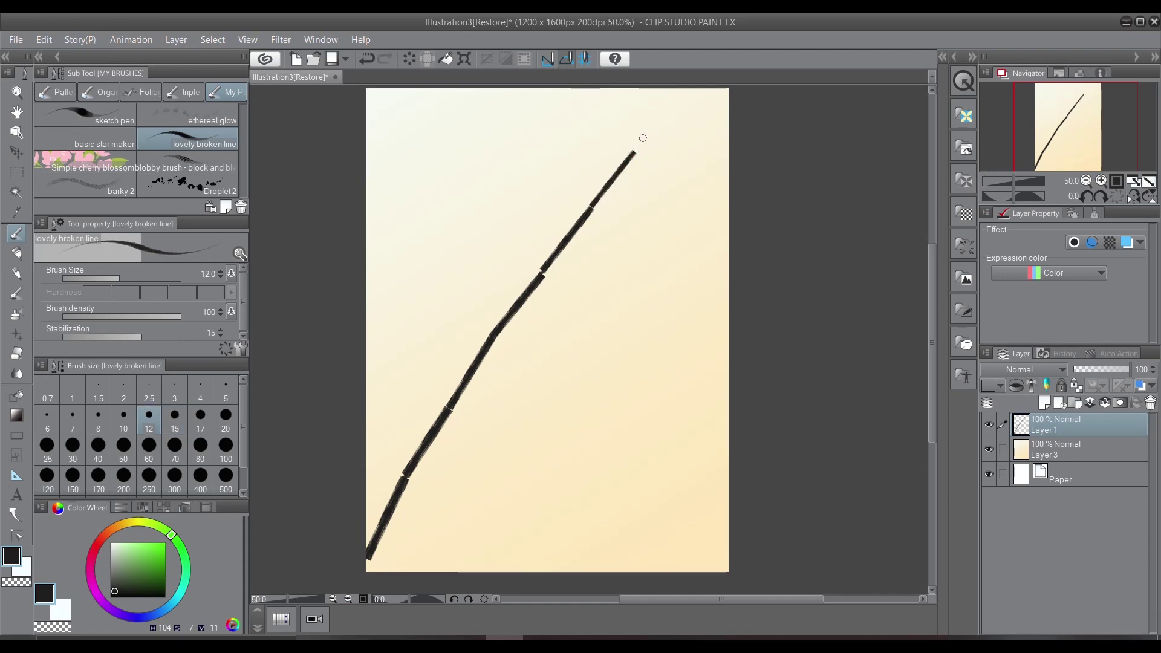
pyautogui.keyDown('shift'); pyautogui.click(677, 107); pyautogui.keyUp('shift')
pyautogui.hotkey('ctrl', 'z')
pyautogui.moveTo(640, 149); pyautogui.dragTo(694, 92)
# Step: Set the brush size to 8 for a second, thinner stalk
pyautogui.press('[')
pyautogui.press('[')
pyautogui.press('[')
pyautogui.press('[')
pyautogui.press('[')
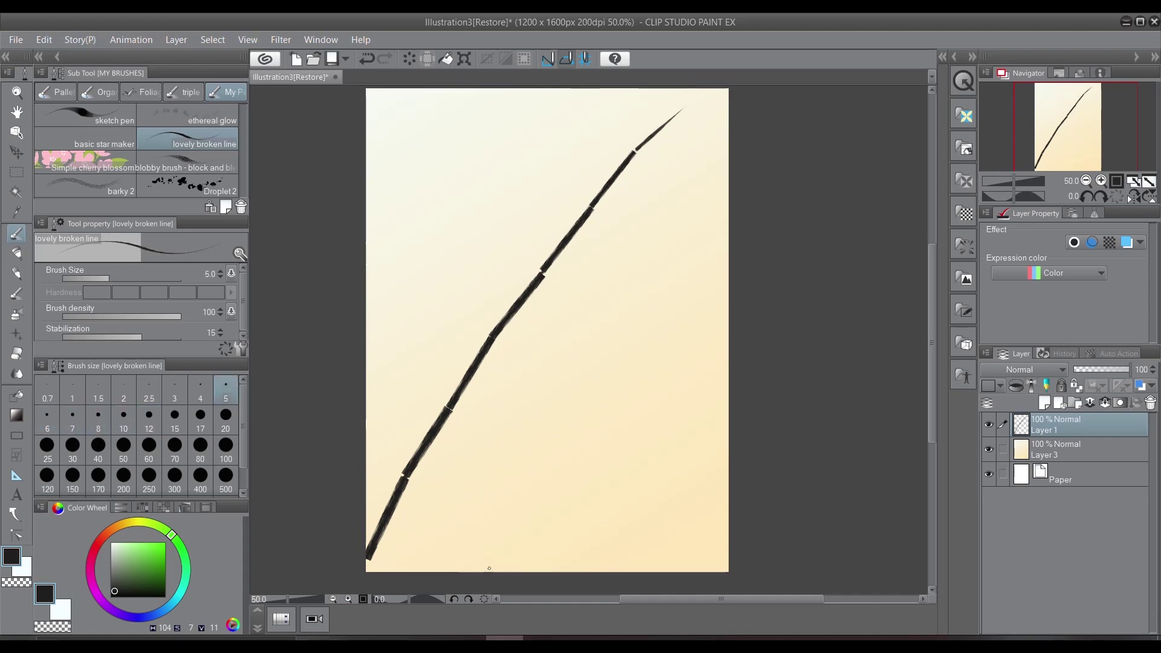
pyautogui.keyDown('shift'); pyautogui.click(500, 514); pyautogui.keyUp('shift')
pyautogui.hotkey('ctrl', 'z')
pyautogui.press(']')
pyautogui.press(']')
pyautogui.press(']')
pyautogui.click(491, 570)
pyautogui.keyDown('shift'); pyautogui.click(491, 518); pyautogui.keyUp('shift')
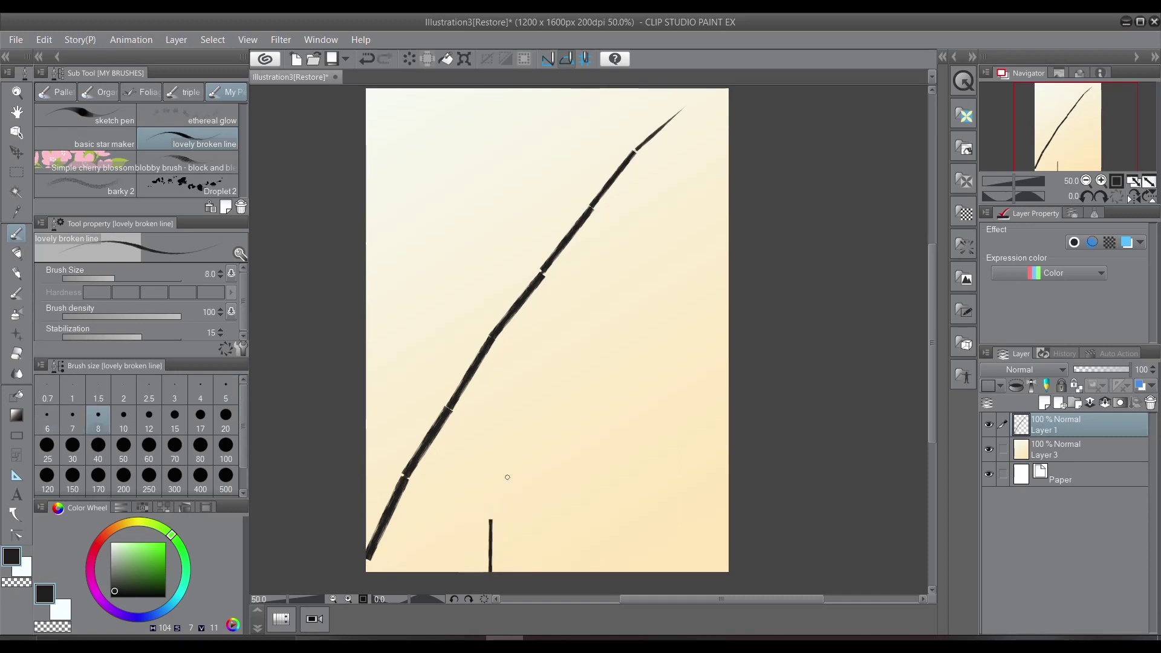
pyautogui.keyDown('shift'); pyautogui.click(503, 465); pyautogui.keyUp('shift')
pyautogui.hotkey('ctrl', 'z')
pyautogui.hotkey('ctrl', 'z')
# Step: Draw a thinner segmented stalk from the canvas's bottom edge upward, ending in a tapered tip that crosses the main stalk
pyautogui.moveTo(490, 571)
pyautogui.mouseDown()
pyautogui.moveTo(500, 466)
pyautogui.moveTo(517, 443)
pyautogui.mouseUp()
pyautogui.hotkey('ctrl', 'z')
pyautogui.moveTo(490, 571); pyautogui.dragTo(527, 446)
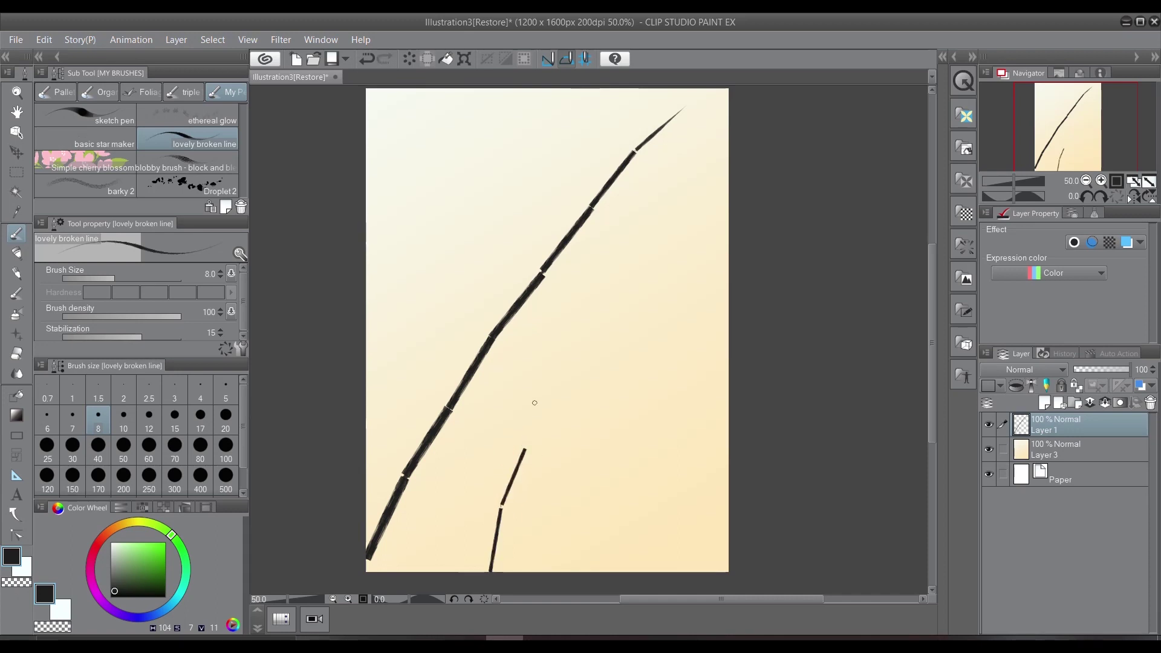
pyautogui.hotkey('ctrl', 'z')
pyautogui.moveTo(490, 571); pyautogui.dragTo(511, 449)
pyautogui.keyDown('shift'); pyautogui.click(509, 446); pyautogui.keyUp('shift')
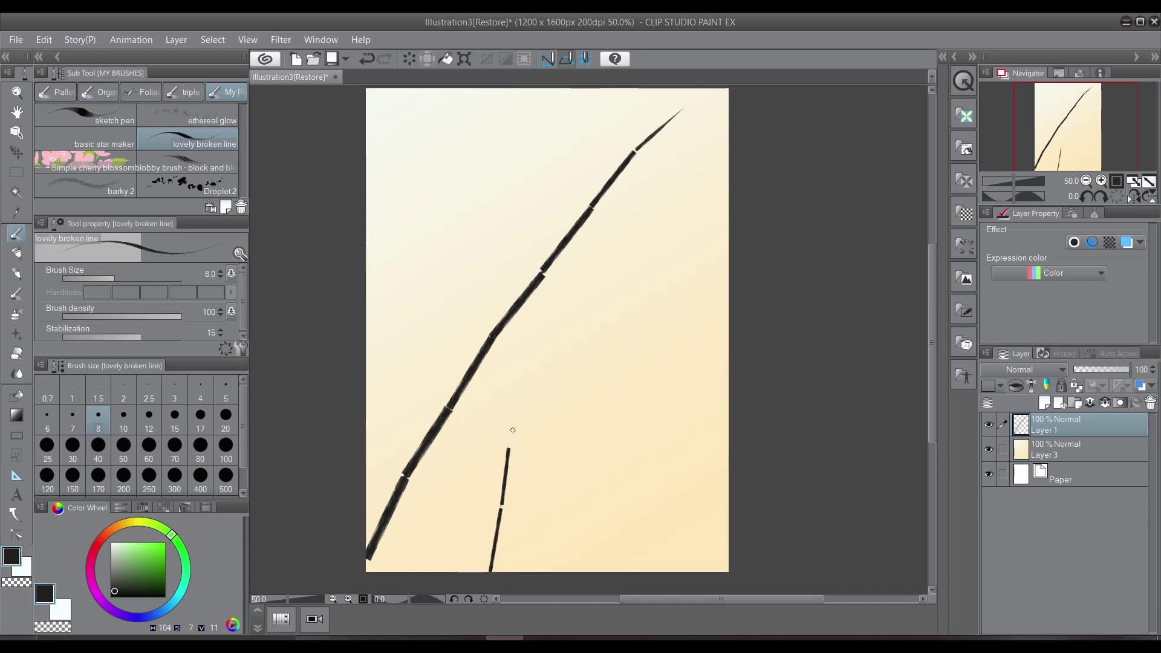
pyautogui.moveTo(510, 376); pyautogui.dragTo(518, 376)
pyautogui.keyDown('shift'); pyautogui.click(515, 389); pyautogui.keyUp('shift')
pyautogui.moveTo(518, 342); pyautogui.dragTo(518, 343)
# Step: Draw fine twigs branching from both sides and the tip of the thin stalk with brush size 6
pyautogui.press('[')
pyautogui.press('[')
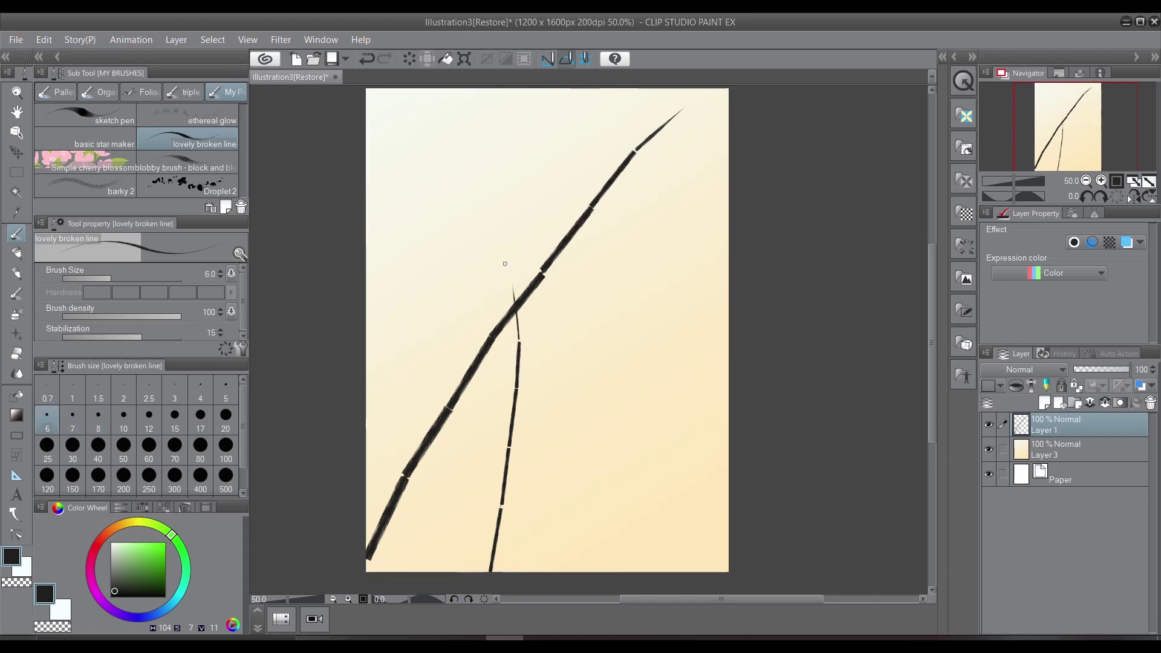
pyautogui.moveTo(514, 300); pyautogui.dragTo(485, 245)
pyautogui.moveTo(570, 355); pyautogui.dragTo(609, 358)
pyautogui.moveTo(498, 394); pyautogui.dragTo(466, 390)
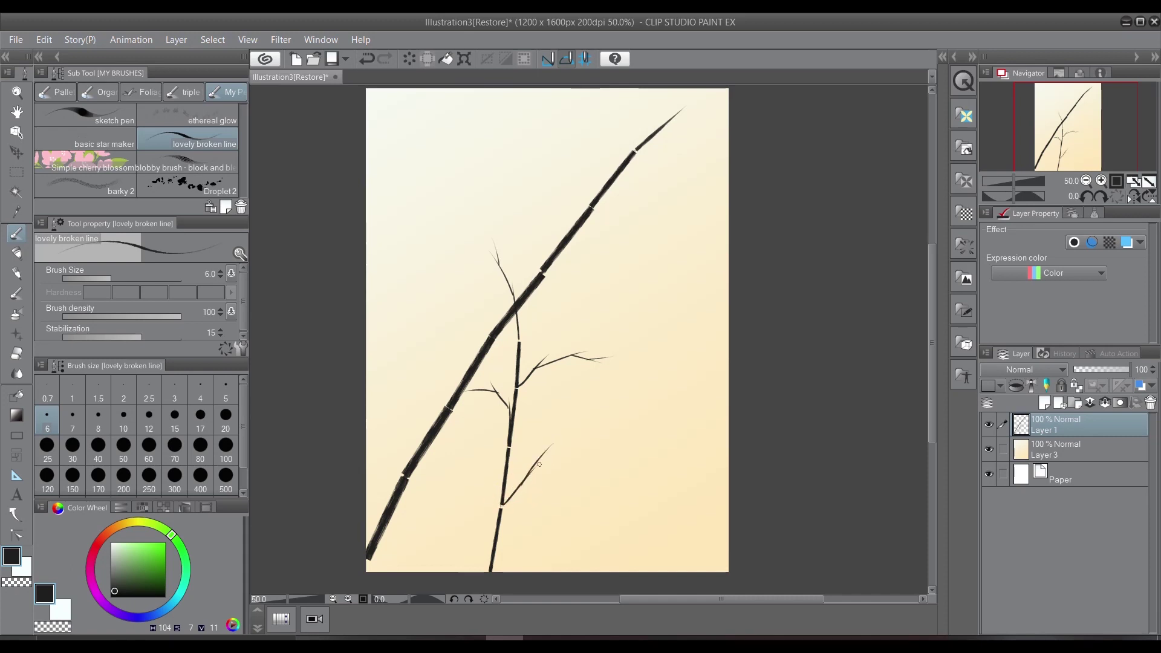
pyautogui.moveTo(539, 459); pyautogui.dragTo(588, 460)
pyautogui.moveTo(487, 357); pyautogui.dragTo(507, 391)
# Step: With brush size 12, draw a forked branch on the main stalk's right side and start an upright branch on its left side
pyautogui.press(']')
pyautogui.press(']')
pyautogui.press(']')
pyautogui.press(']')
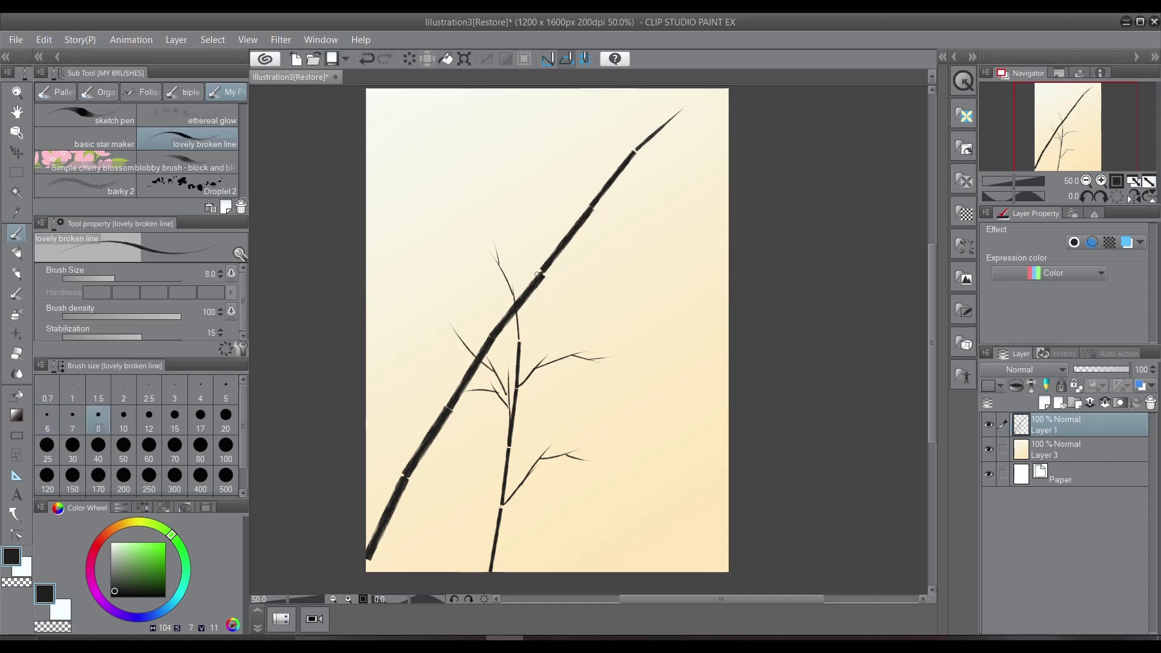
pyautogui.moveTo(546, 269)
pyautogui.mouseDown()
pyautogui.moveTo(657, 229)
pyautogui.moveTo(644, 228)
pyautogui.moveTo(691, 252)
pyautogui.mouseUp()
pyautogui.hotkey('ctrl', 'z')
pyautogui.hotkey('ctrl', 'z')
pyautogui.moveTo(607, 243)
pyautogui.mouseDown()
pyautogui.moveTo(656, 235)
pyautogui.moveTo(693, 250)
pyautogui.moveTo(695, 272)
pyautogui.mouseUp()
pyautogui.moveTo(607, 240)
pyautogui.mouseDown()
pyautogui.moveTo(665, 218)
pyautogui.moveTo(692, 222)
pyautogui.mouseUp()
pyautogui.moveTo(491, 336)
pyautogui.mouseDown()
pyautogui.moveTo(518, 255)
pyautogui.moveTo(518, 208)
pyautogui.mouseUp()
pyautogui.moveTo(512, 269); pyautogui.dragTo(565, 174)
pyautogui.moveTo(513, 209); pyautogui.dragTo(510, 156)
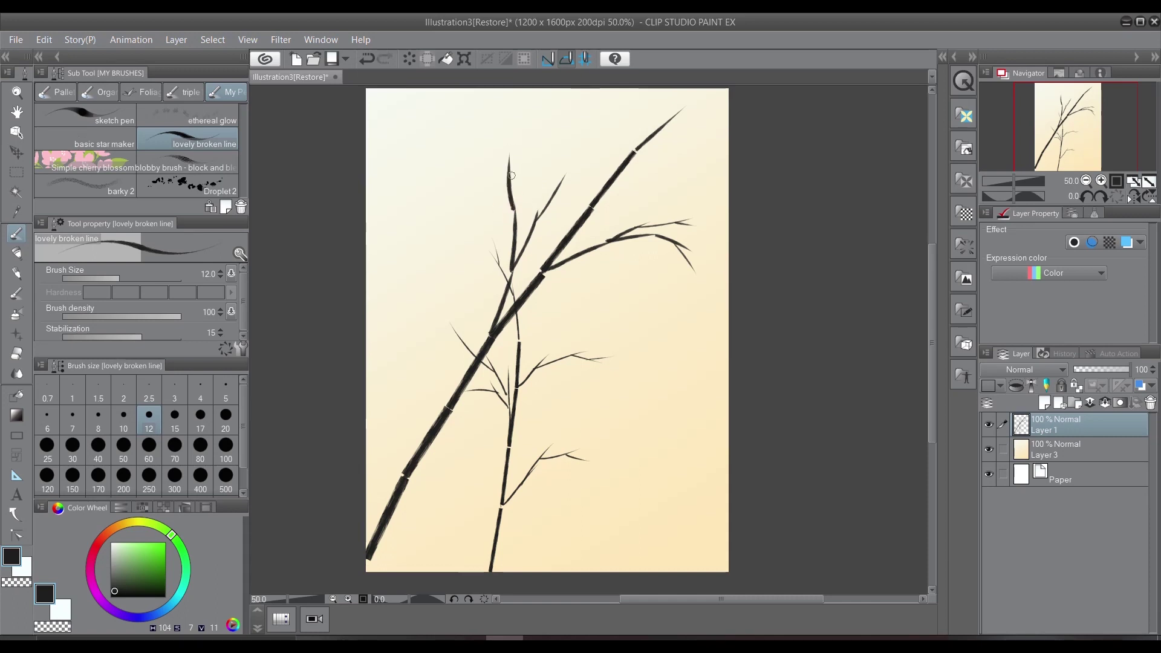
pyautogui.hotkey('ctrl', 'z')
pyautogui.moveTo(537, 223); pyautogui.dragTo(574, 177)
pyautogui.hotkey('ctrl', 'z')
pyautogui.hotkey('ctrl', 'z')
pyautogui.press('[')
pyautogui.moveTo(514, 208); pyautogui.dragTo(517, 152)
pyautogui.hotkey('ctrl', 'z')
pyautogui.hotkey('ctrl', 'z')
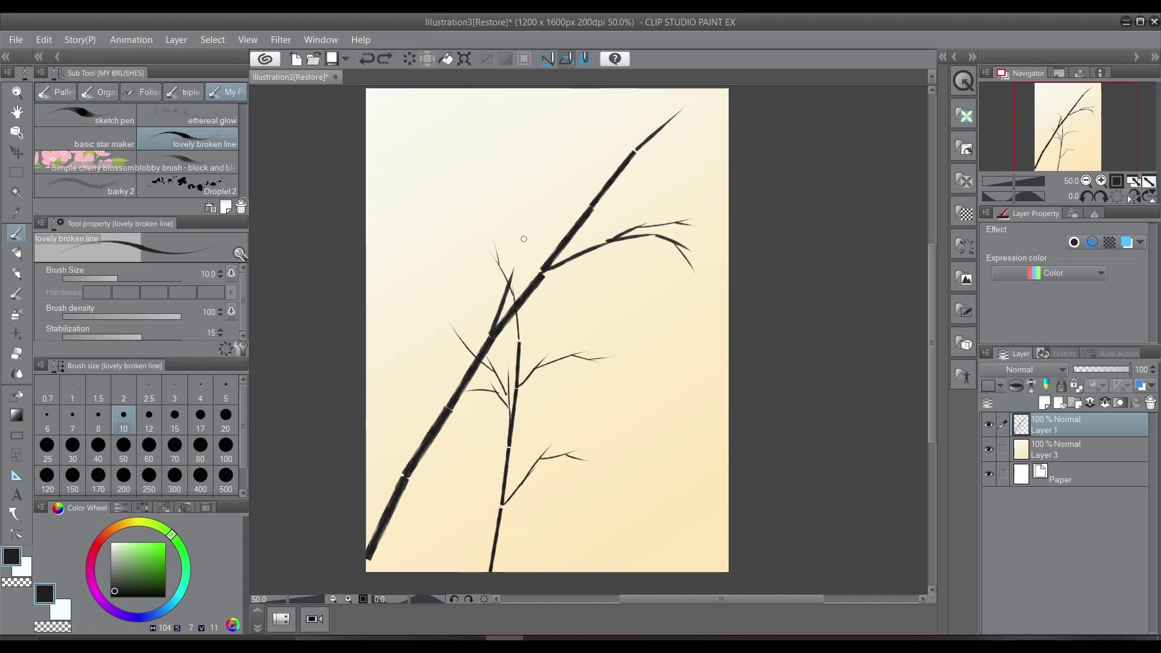
# Step: Extend the main stalk's left branch upward at brush size 7 and add fine twigs to its end at size 5
pyautogui.press('[')
pyautogui.moveTo(513, 272); pyautogui.dragTo(526, 195)
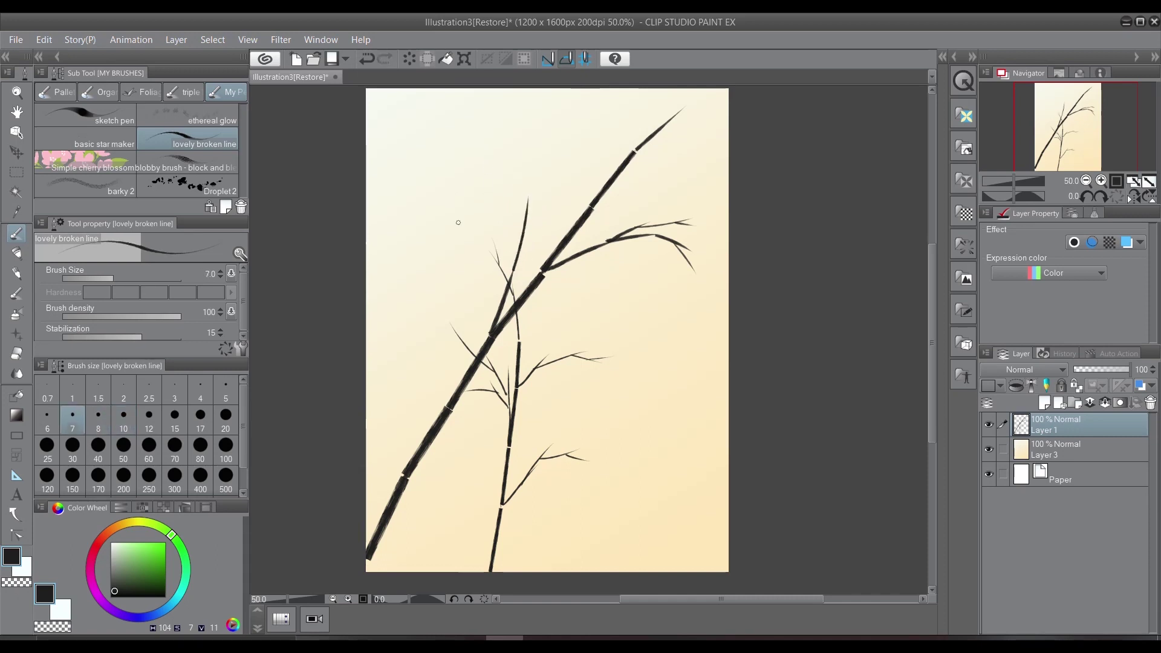
pyautogui.press('[')
pyautogui.press('[')
pyautogui.moveTo(528, 198); pyautogui.dragTo(567, 130)
# Step: Add fine twigs to the main stalk's left and right branches and draw another thin branch near its top
pyautogui.moveTo(666, 224); pyautogui.dragTo(705, 239)
pyautogui.moveTo(526, 236); pyautogui.dragTo(584, 180)
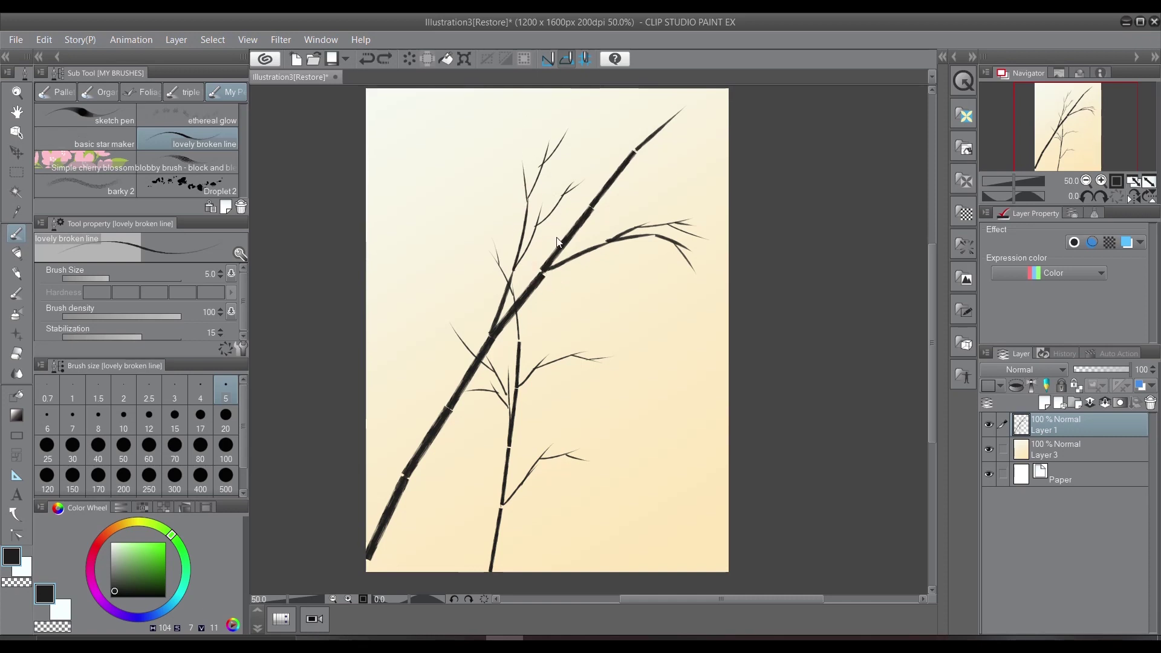
pyautogui.moveTo(593, 203)
pyautogui.mouseDown()
pyautogui.moveTo(625, 177)
pyautogui.moveTo(686, 197)
pyautogui.mouseUp()
# Step: Set the brush size to 17 and the drawing colour to dark green (H 104, S 28, V 20)
pyautogui.press(']')
pyautogui.press(']')
pyautogui.press(']')
pyautogui.press(']')
pyautogui.press(']')
pyautogui.press(']')
pyautogui.press(']')
pyautogui.moveTo(134, 573); pyautogui.dragTo(126, 586)
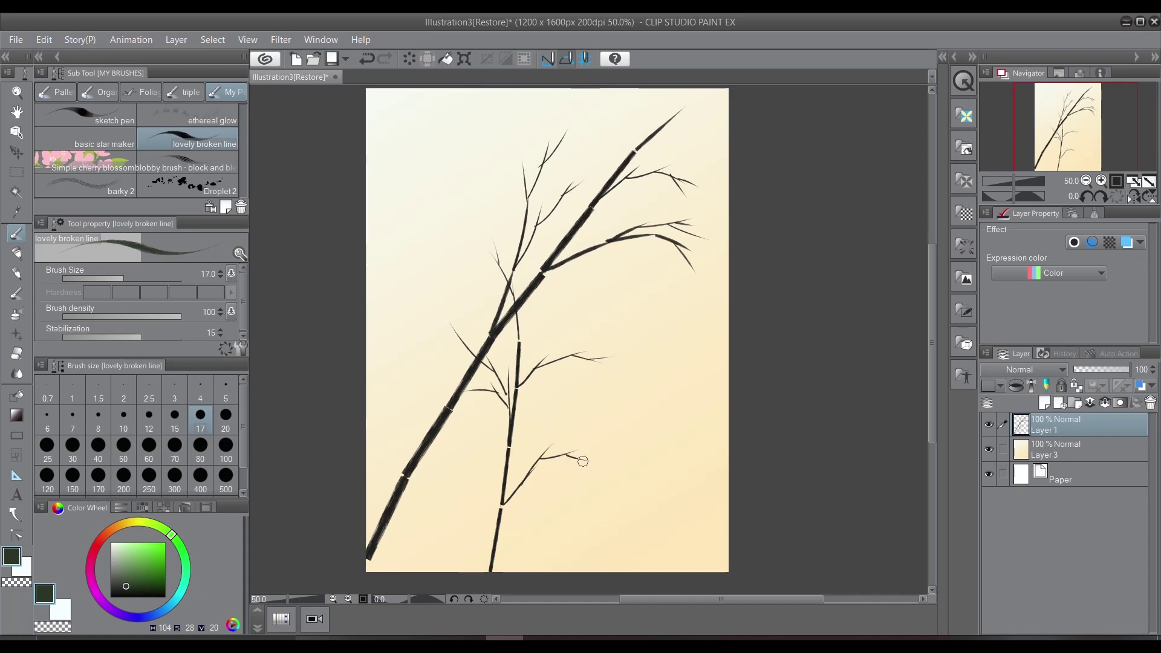
# Step: Paint small bamboo leaves on the thin stalk's lowest right twig with brush size 10
pyautogui.press('[')
pyautogui.press('[')
pyautogui.press('[')
pyautogui.moveTo(583, 461)
pyautogui.mouseDown()
pyautogui.moveTo(583, 484)
pyautogui.moveTo(600, 466)
pyautogui.moveTo(551, 424)
pyautogui.mouseUp()
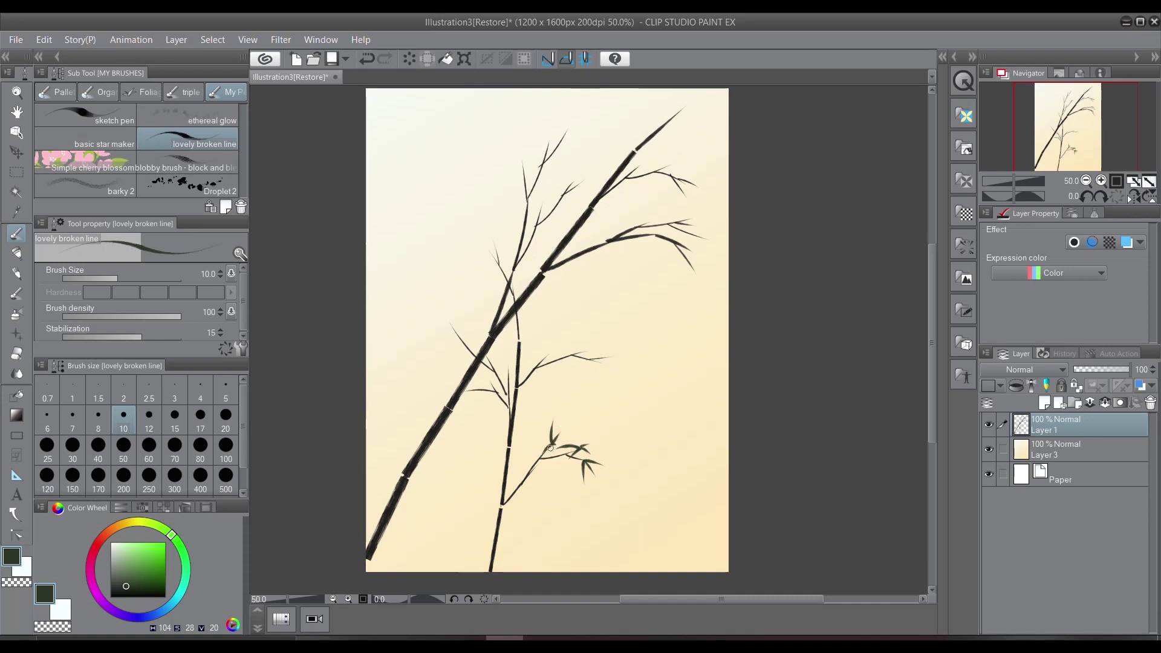
pyautogui.moveTo(537, 464)
pyautogui.mouseDown()
pyautogui.moveTo(529, 474)
pyautogui.moveTo(573, 480)
pyautogui.mouseUp()
# Step: Paint small dark green leaves on the thin stalk's middle right twig and its left twigs
pyautogui.moveTo(552, 344); pyautogui.dragTo(544, 357)
pyautogui.moveTo(591, 355)
pyautogui.mouseDown()
pyautogui.moveTo(611, 370)
pyautogui.moveTo(622, 352)
pyautogui.moveTo(596, 346)
pyautogui.mouseUp()
pyautogui.moveTo(482, 389)
pyautogui.mouseDown()
pyautogui.moveTo(459, 401)
pyautogui.moveTo(484, 401)
pyautogui.mouseUp()
pyautogui.moveTo(479, 356)
pyautogui.mouseDown()
pyautogui.moveTo(458, 323)
pyautogui.moveTo(467, 349)
pyautogui.moveTo(470, 332)
pyautogui.moveTo(457, 363)
pyautogui.mouseUp()
pyautogui.moveTo(489, 347)
pyautogui.mouseDown()
pyautogui.moveTo(500, 374)
pyautogui.moveTo(511, 372)
pyautogui.mouseUp()
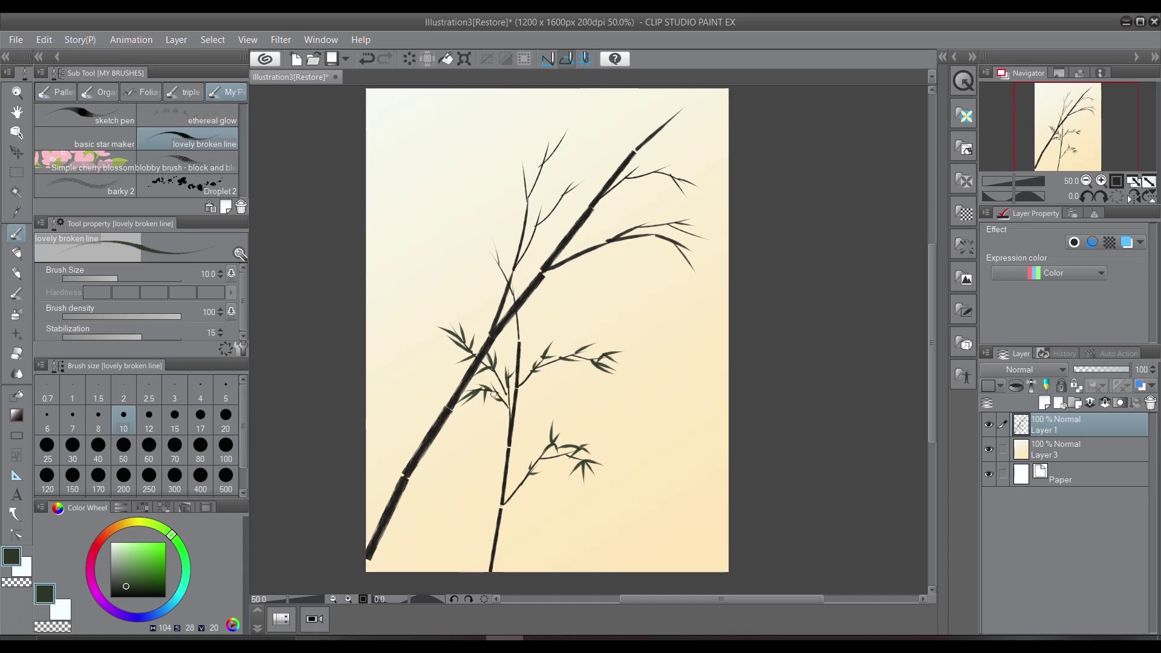
# Step: With brush size 12, add leaves to the thin stalk's lower left twig, its top twig and the area where it crosses the main stalk
pyautogui.click(149, 417)
pyautogui.moveTo(492, 390); pyautogui.dragTo(472, 410)
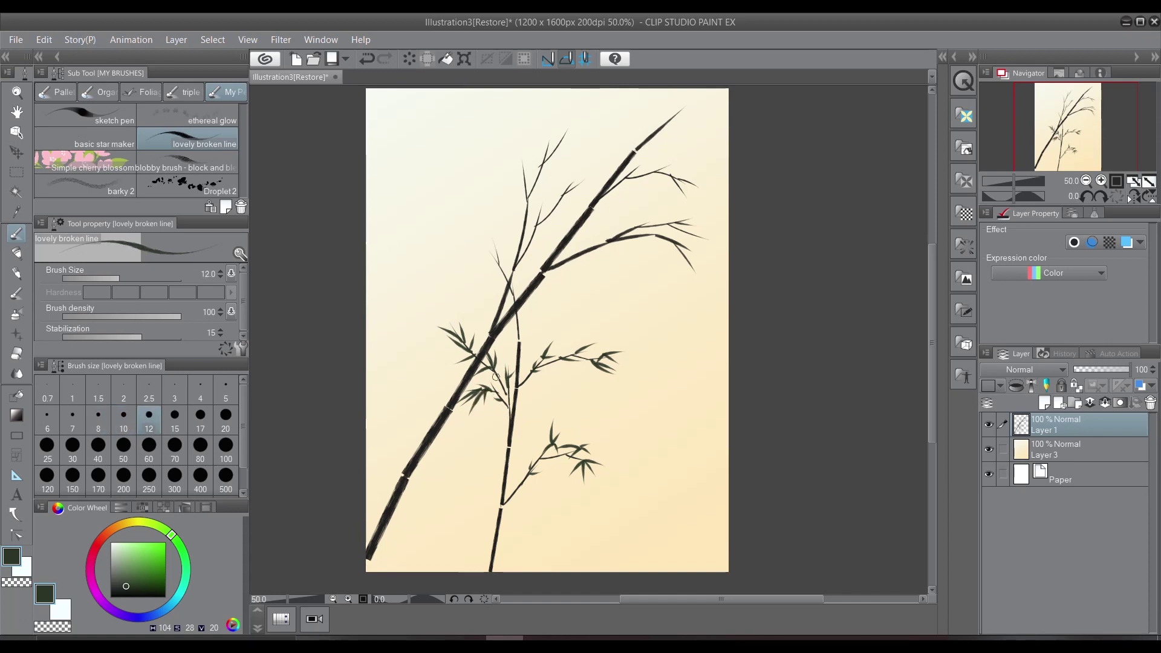
pyautogui.moveTo(496, 258)
pyautogui.mouseDown()
pyautogui.moveTo(471, 257)
pyautogui.moveTo(501, 247)
pyautogui.mouseUp()
pyautogui.moveTo(496, 257)
pyautogui.mouseDown()
pyautogui.moveTo(481, 267)
pyautogui.moveTo(494, 267)
pyautogui.mouseUp()
pyautogui.moveTo(519, 331)
pyautogui.mouseDown()
pyautogui.moveTo(509, 297)
pyautogui.moveTo(504, 339)
pyautogui.mouseUp()
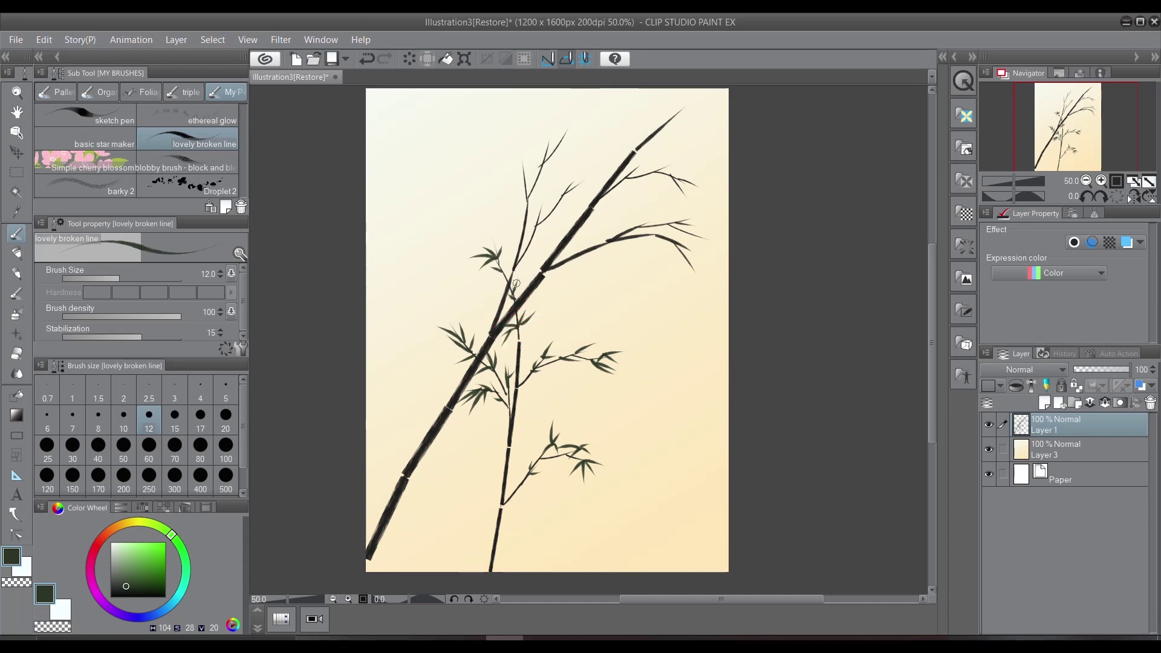
# Step: Paint larger leaf clusters along the main stalk's drooping forked right branch with brush size 17
pyautogui.press(']')
pyautogui.press(']')
pyautogui.moveTo(694, 267)
pyautogui.mouseDown()
pyautogui.moveTo(685, 252)
pyautogui.moveTo(682, 284)
pyautogui.mouseUp()
pyautogui.moveTo(677, 245)
pyautogui.mouseDown()
pyautogui.moveTo(632, 233)
pyautogui.moveTo(647, 240)
pyautogui.moveTo(680, 216)
pyautogui.moveTo(702, 235)
pyautogui.moveTo(670, 222)
pyautogui.moveTo(685, 225)
pyautogui.moveTo(670, 218)
pyautogui.moveTo(687, 206)
pyautogui.moveTo(653, 225)
pyautogui.moveTo(665, 234)
pyautogui.moveTo(641, 245)
pyautogui.mouseUp()
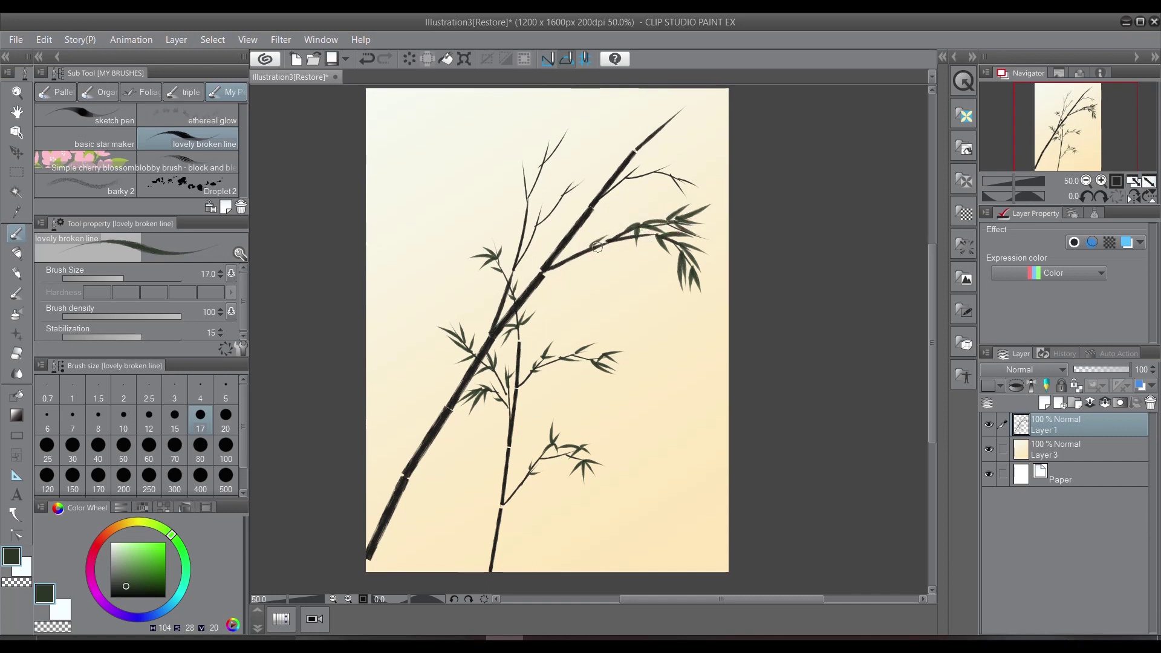
# Step: Paint dark green leaf clusters on the main stalk's topmost right branch and on its upper left branches
pyautogui.moveTo(675, 183)
pyautogui.mouseDown()
pyautogui.moveTo(665, 208)
pyautogui.moveTo(680, 207)
pyautogui.mouseUp()
pyautogui.moveTo(681, 183); pyautogui.dragTo(699, 202)
pyautogui.moveTo(685, 180)
pyautogui.mouseDown()
pyautogui.moveTo(708, 174)
pyautogui.moveTo(676, 156)
pyautogui.moveTo(632, 156)
pyautogui.moveTo(665, 199)
pyautogui.mouseUp()
pyautogui.moveTo(566, 191)
pyautogui.mouseDown()
pyautogui.moveTo(583, 182)
pyautogui.moveTo(586, 202)
pyautogui.moveTo(563, 218)
pyautogui.moveTo(544, 195)
pyautogui.moveTo(549, 228)
pyautogui.moveTo(529, 241)
pyautogui.mouseUp()
pyautogui.moveTo(524, 181)
pyautogui.mouseDown()
pyautogui.moveTo(505, 160)
pyautogui.moveTo(517, 147)
pyautogui.moveTo(500, 172)
pyautogui.moveTo(533, 179)
pyautogui.moveTo(591, 135)
pyautogui.moveTo(591, 158)
pyautogui.moveTo(566, 123)
pyautogui.moveTo(573, 141)
pyautogui.moveTo(538, 133)
pyautogui.moveTo(533, 179)
pyautogui.moveTo(555, 172)
pyautogui.mouseUp()
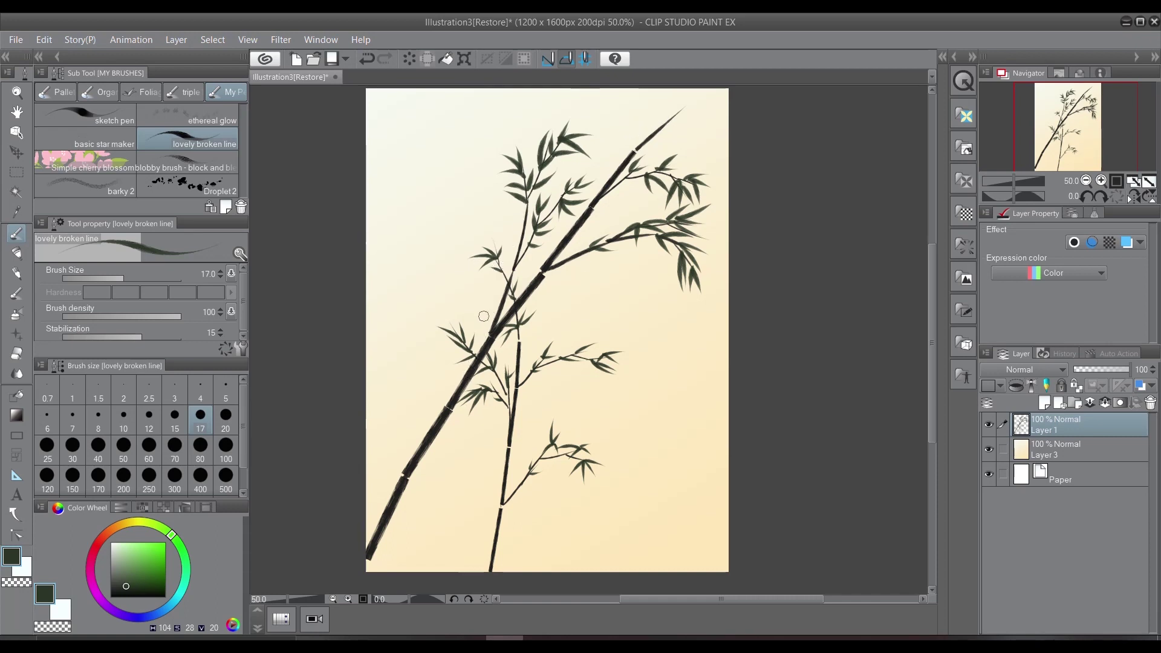
pyautogui.moveTo(653, 234); pyautogui.dragTo(656, 266)
pyautogui.moveTo(658, 235); pyautogui.dragTo(666, 261)
# Step: On a new layer, paint faded leaves around the main stalk's left branch in grey-green (H 104, S 7, V 51)
pyautogui.hotkey('ctrl', 'shift', 'n')
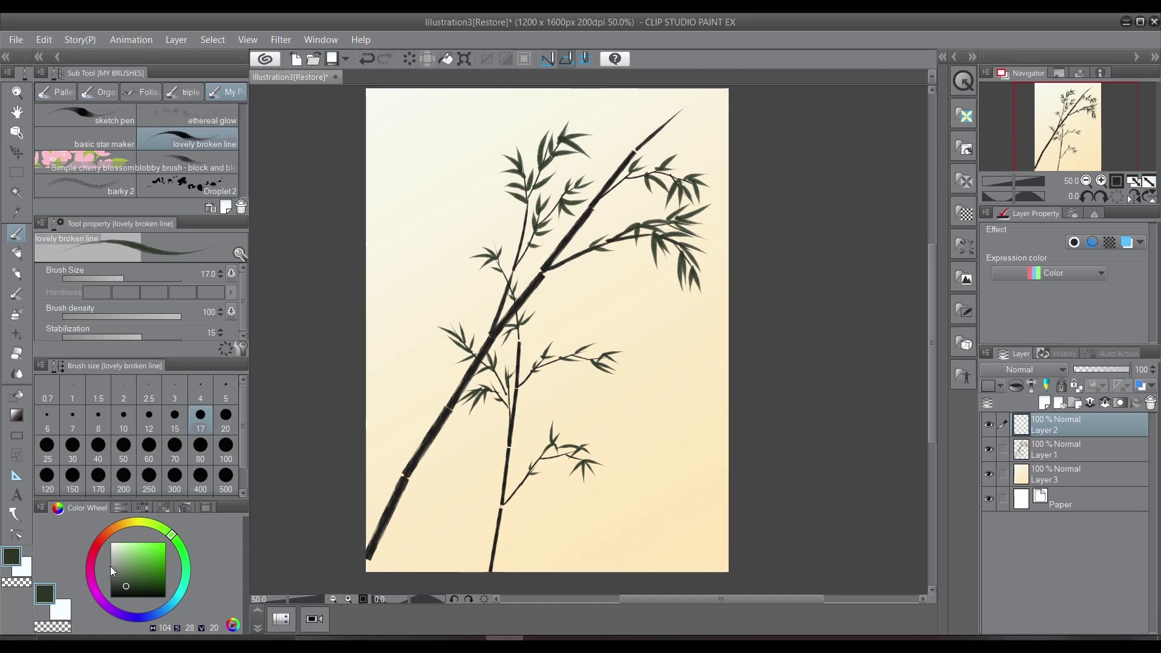
pyautogui.click(114, 569)
pyautogui.moveTo(496, 216); pyautogui.dragTo(465, 215)
pyautogui.moveTo(494, 213)
pyautogui.mouseDown()
pyautogui.moveTo(473, 234)
pyautogui.moveTo(476, 200)
pyautogui.mouseUp()
pyautogui.moveTo(497, 216)
pyautogui.mouseDown()
pyautogui.moveTo(509, 239)
pyautogui.moveTo(495, 237)
pyautogui.moveTo(513, 243)
pyautogui.moveTo(480, 262)
pyautogui.moveTo(440, 253)
pyautogui.mouseUp()
pyautogui.moveTo(475, 251)
pyautogui.mouseDown()
pyautogui.moveTo(448, 272)
pyautogui.moveTo(448, 243)
pyautogui.mouseUp()
pyautogui.moveTo(478, 252)
pyautogui.mouseDown()
pyautogui.moveTo(469, 265)
pyautogui.moveTo(506, 243)
pyautogui.moveTo(463, 283)
pyautogui.moveTo(484, 289)
pyautogui.moveTo(533, 280)
pyautogui.moveTo(531, 252)
pyautogui.mouseUp()
pyautogui.moveTo(521, 268)
pyautogui.mouseDown()
pyautogui.moveTo(543, 262)
pyautogui.moveTo(515, 281)
pyautogui.mouseUp()
# Step: Paint faded grey-green leaves above the topmost right branch, at the main stalk's tip and between the upper left twigs
pyautogui.moveTo(667, 163)
pyautogui.mouseDown()
pyautogui.moveTo(694, 156)
pyautogui.moveTo(673, 174)
pyautogui.moveTo(644, 150)
pyautogui.moveTo(640, 158)
pyautogui.moveTo(700, 156)
pyautogui.moveTo(705, 168)
pyautogui.mouseUp()
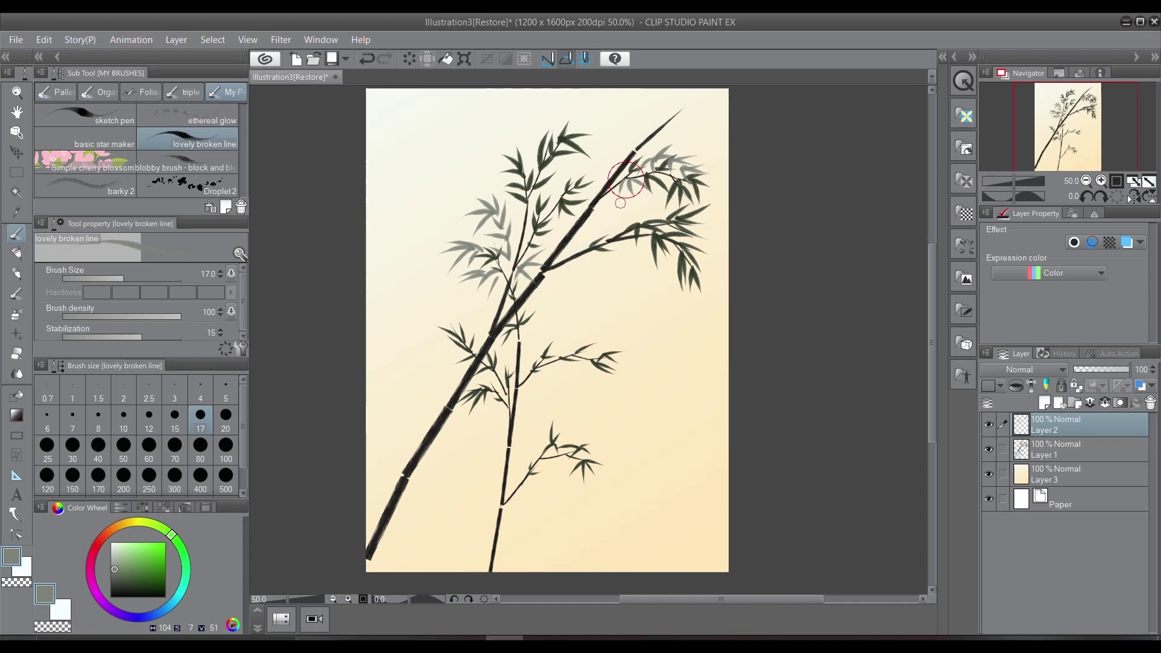
pyautogui.moveTo(666, 117); pyautogui.dragTo(691, 122)
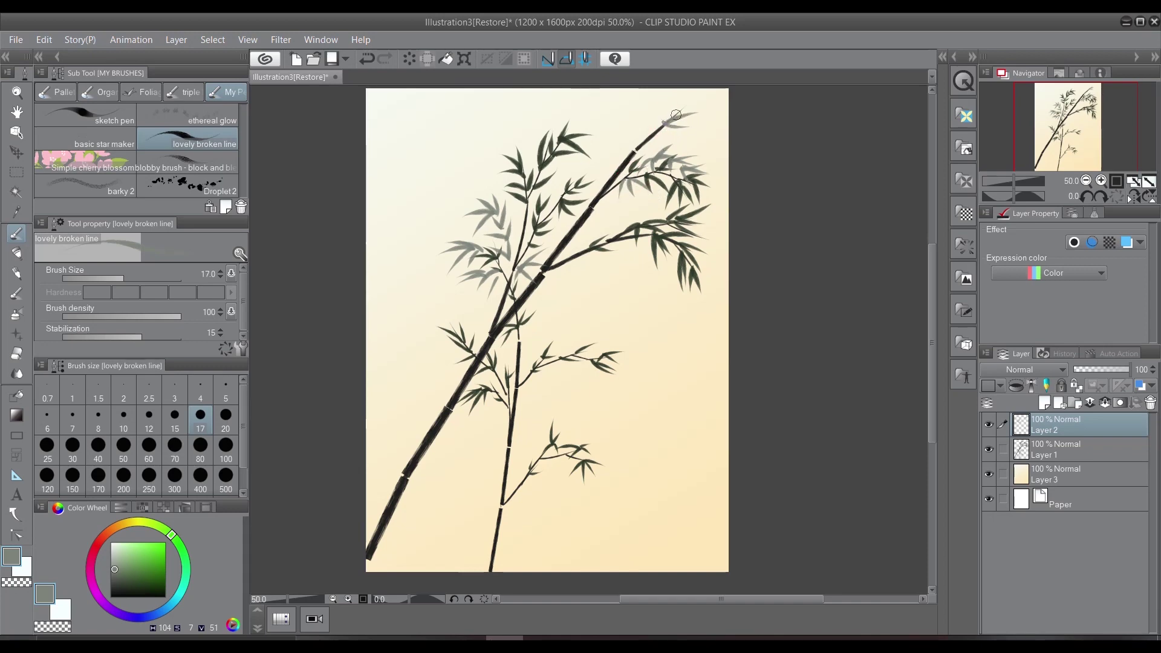
pyautogui.hotkey('ctrl', 'z')
pyautogui.moveTo(677, 134); pyautogui.dragTo(687, 118)
pyautogui.moveTo(555, 181); pyautogui.dragTo(568, 148)
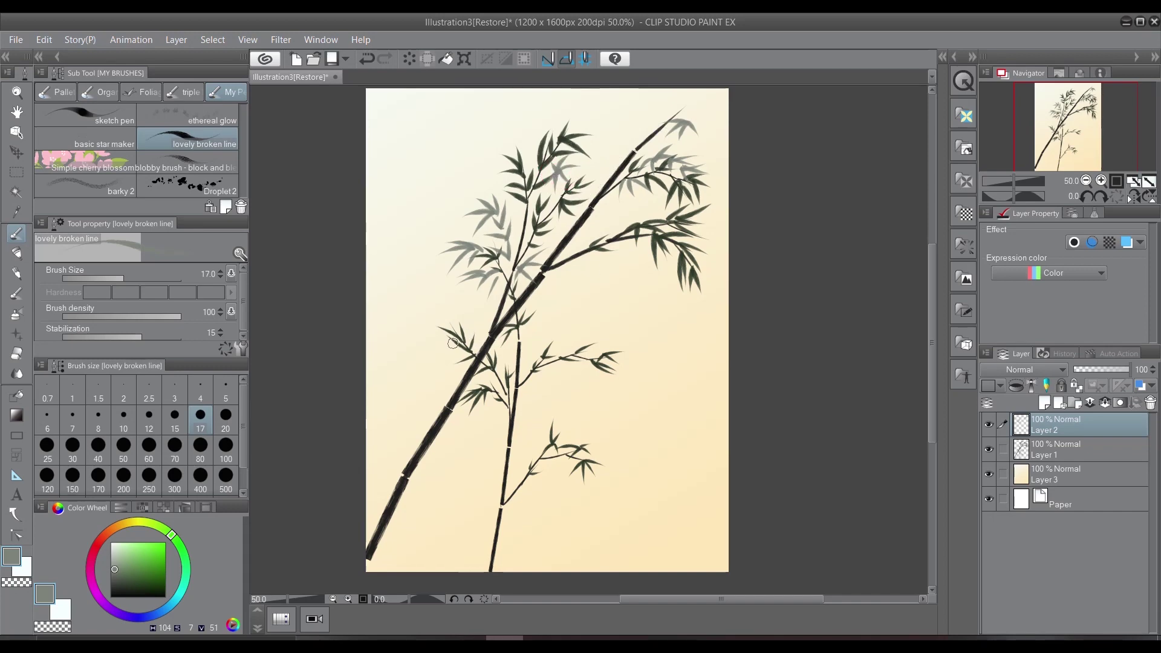
# Step: Add more grey-green leaves around the thin stalk's twigs, beside the left cluster and beneath the main stalk's forked right branch
pyautogui.moveTo(459, 370); pyautogui.dragTo(441, 355)
pyautogui.moveTo(569, 371)
pyautogui.mouseDown()
pyautogui.moveTo(579, 353)
pyautogui.moveTo(596, 361)
pyautogui.moveTo(570, 367)
pyautogui.mouseUp()
pyautogui.moveTo(501, 281); pyautogui.dragTo(483, 292)
pyautogui.moveTo(463, 246)
pyautogui.mouseDown()
pyautogui.moveTo(440, 237)
pyautogui.moveTo(451, 232)
pyautogui.mouseUp()
pyautogui.moveTo(626, 248)
pyautogui.mouseDown()
pyautogui.moveTo(635, 251)
pyautogui.moveTo(593, 243)
pyautogui.moveTo(577, 279)
pyautogui.moveTo(585, 270)
pyautogui.mouseUp()
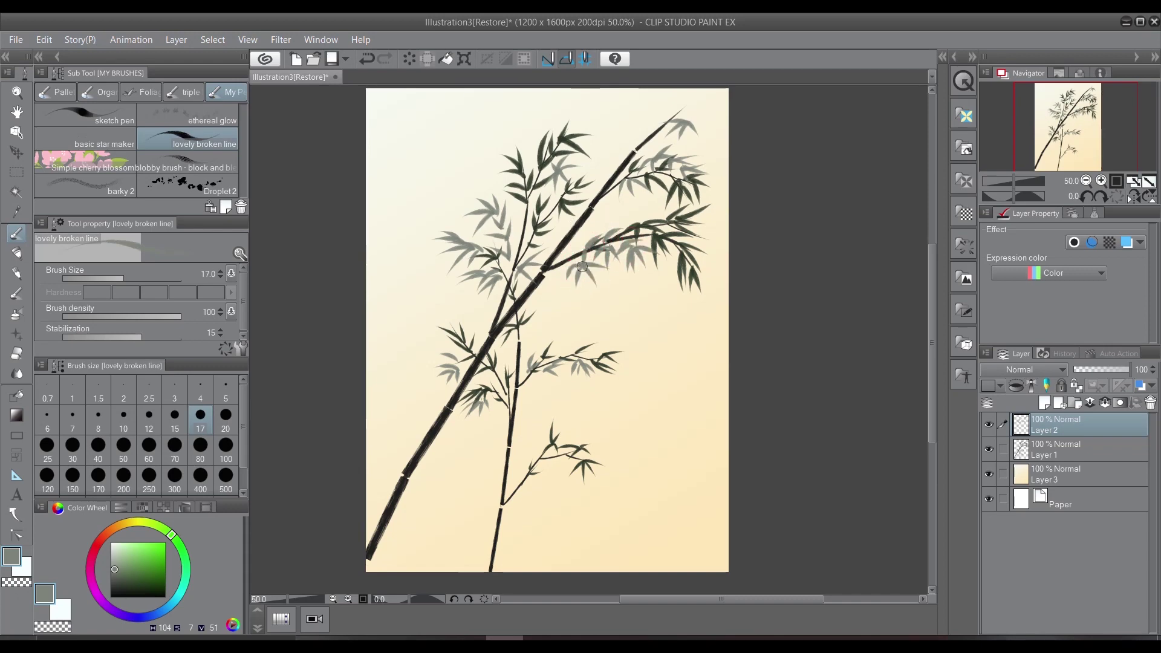
# Step: Draw a thin grey-green twig from the main stalk to the faded leaves beneath the forked right branch, using brush size 5
pyautogui.press('[')
pyautogui.press('[')
pyautogui.press('[')
pyautogui.press('[')
pyautogui.press('[')
pyautogui.press('[')
pyautogui.press('[')
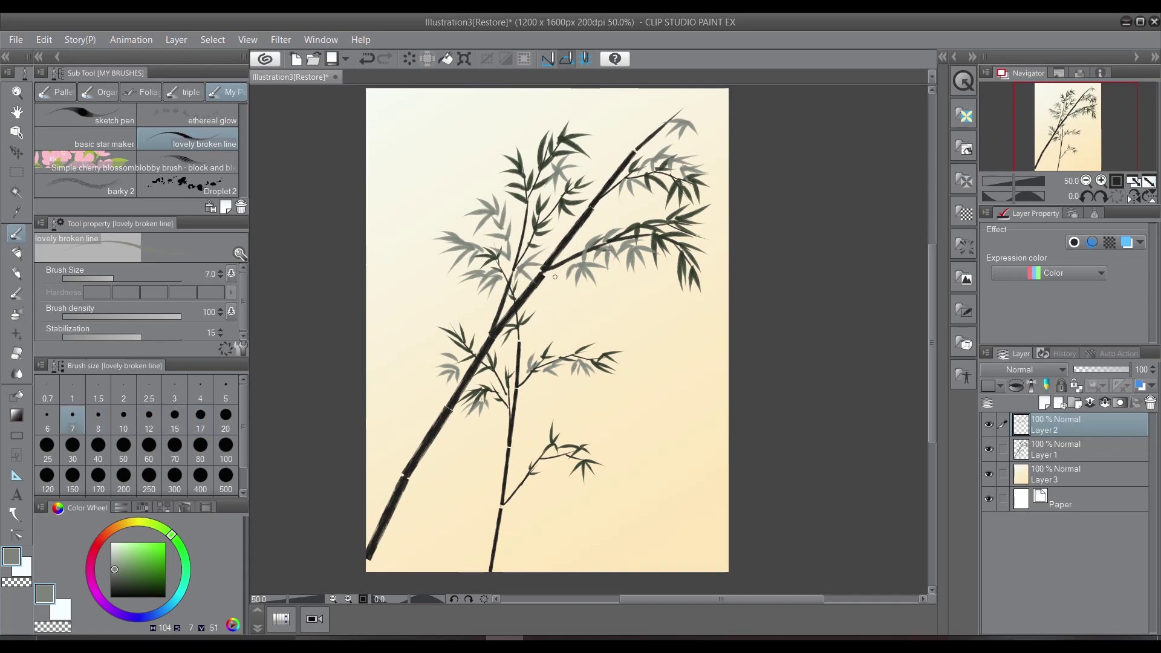
pyautogui.moveTo(532, 292); pyautogui.dragTo(580, 259)
pyautogui.hotkey('ctrl', 'z')
pyautogui.moveTo(527, 298); pyautogui.dragTo(622, 256)
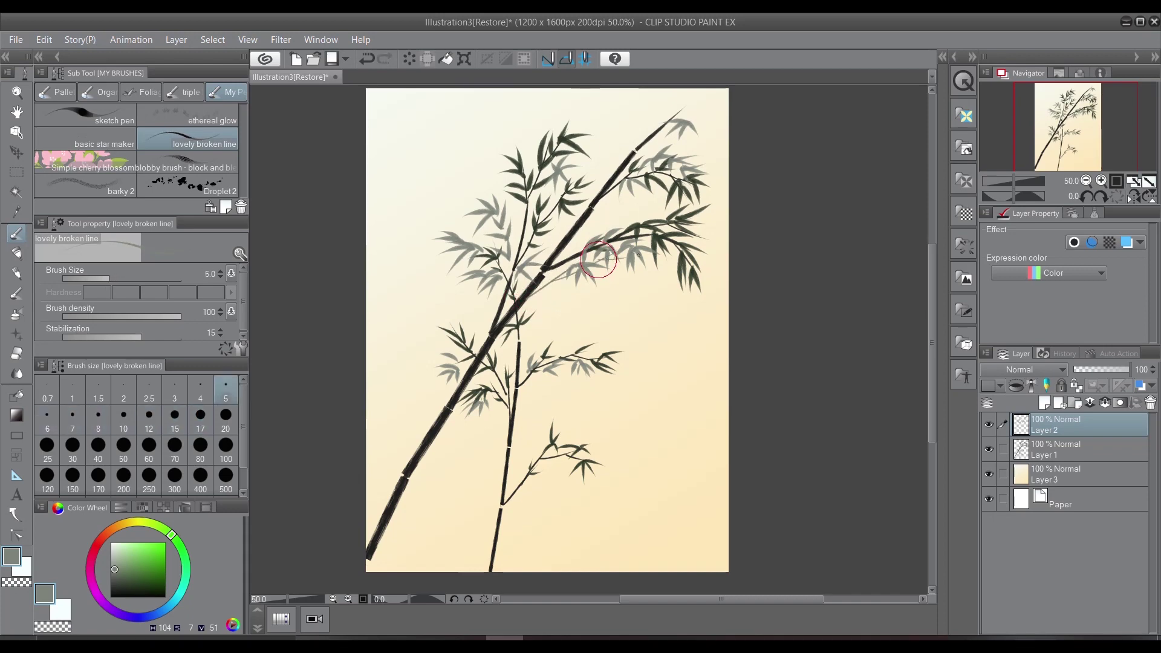
# Step: Draw thin grey-green twigs at brush size 5 connecting the faded leaves near the main stalk's tip, upper left branch and lower left cluster
pyautogui.moveTo(585, 221); pyautogui.dragTo(697, 128)
pyautogui.moveTo(497, 221)
pyautogui.mouseDown()
pyautogui.moveTo(514, 269)
pyautogui.moveTo(504, 298)
pyautogui.mouseUp()
pyautogui.moveTo(505, 405); pyautogui.dragTo(460, 350)
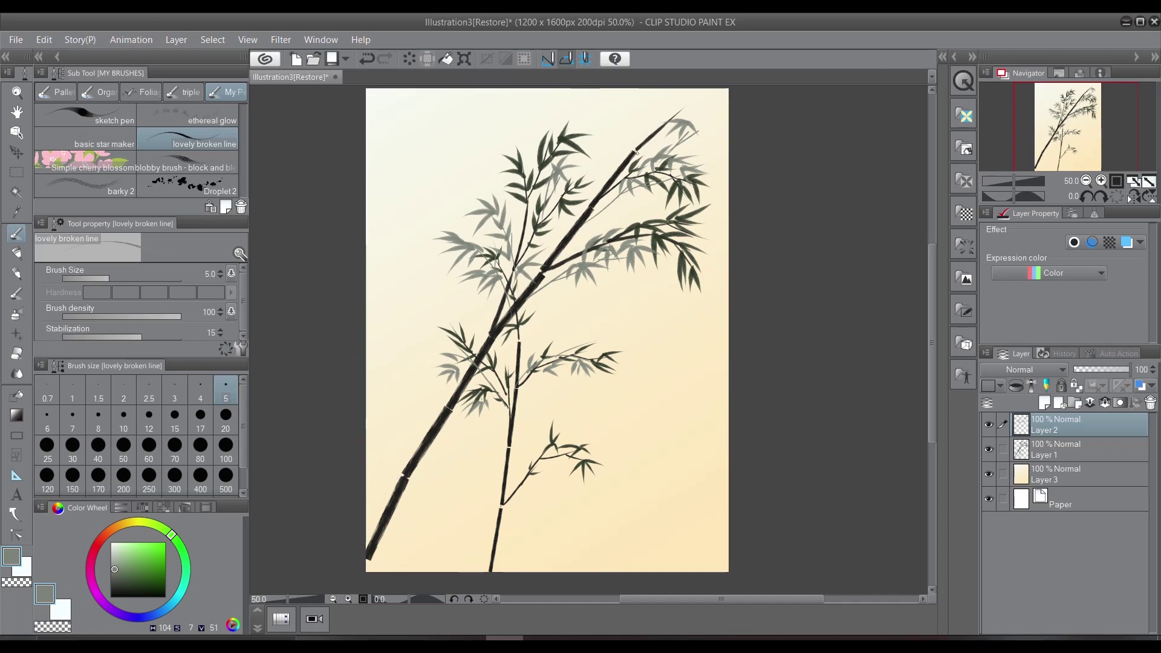
# Step: Paint extra faded leaves at brush size 10 around the stalk tip, left clusters and thin stalk's twig, and move Layer 2 beneath Layer 1
pyautogui.press(']')
pyautogui.press(']')
pyautogui.press(']')
pyautogui.press(']')
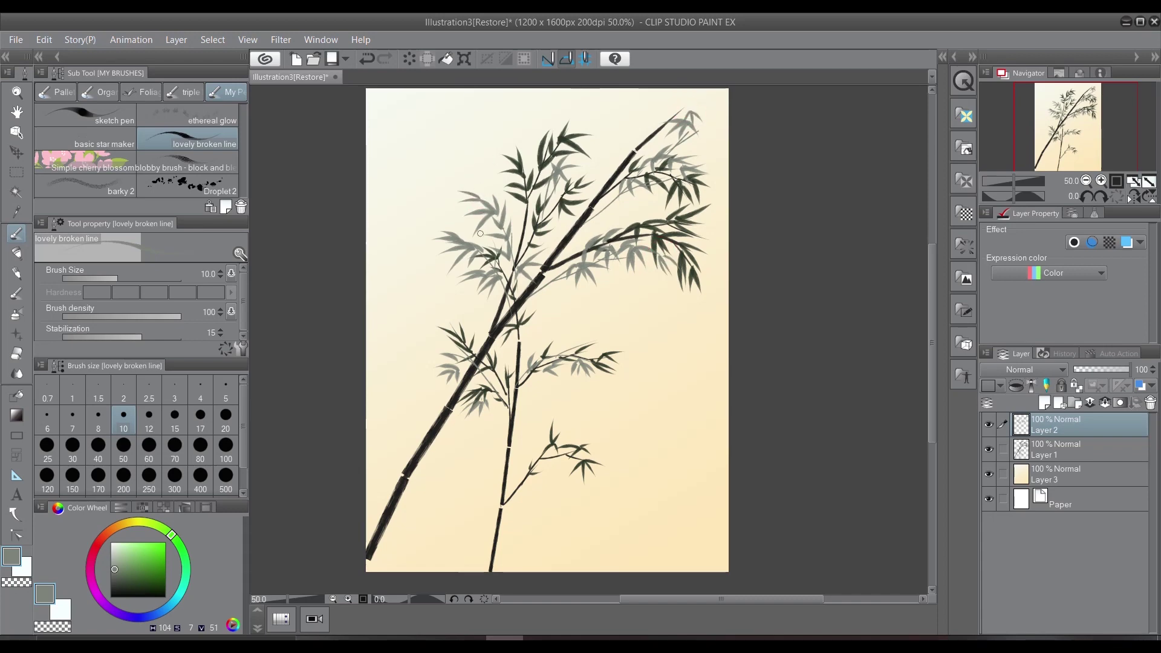
pyautogui.moveTo(614, 367)
pyautogui.mouseDown()
pyautogui.moveTo(630, 370)
pyautogui.moveTo(618, 380)
pyautogui.mouseUp()
pyautogui.moveTo(1067, 425); pyautogui.dragTo(1070, 461)
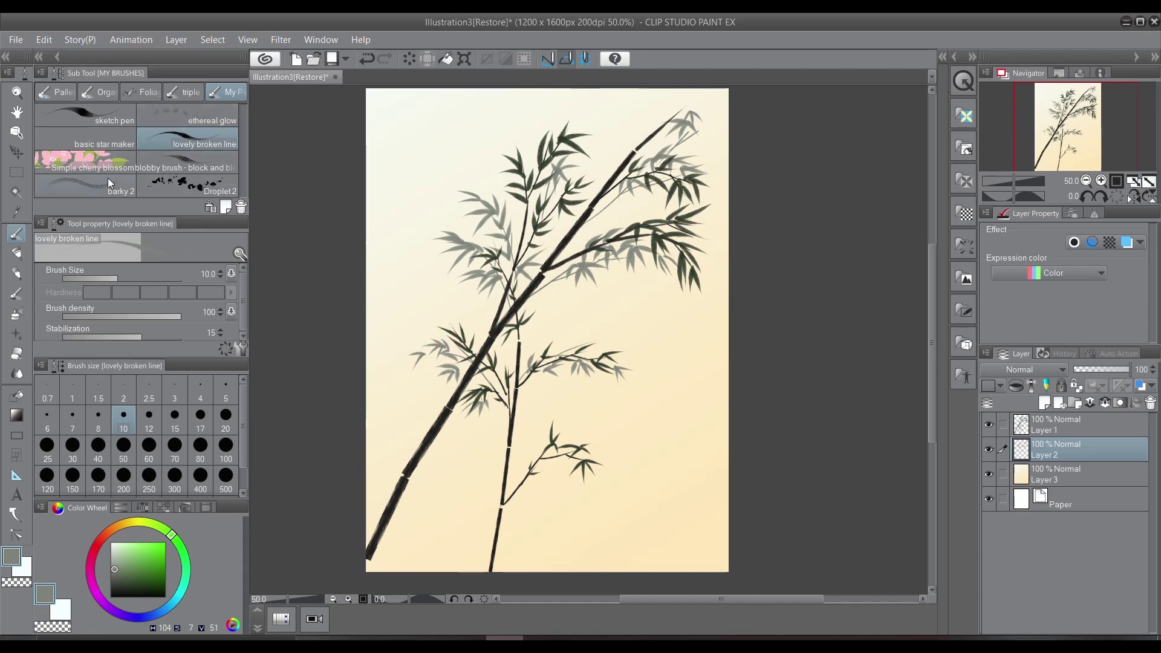
# Step: Scatter fine golden specks (H 47, S 56, V 79) over the background of Layer 2 with the basic star maker brush
pyautogui.click(115, 192)
pyautogui.click(104, 145)
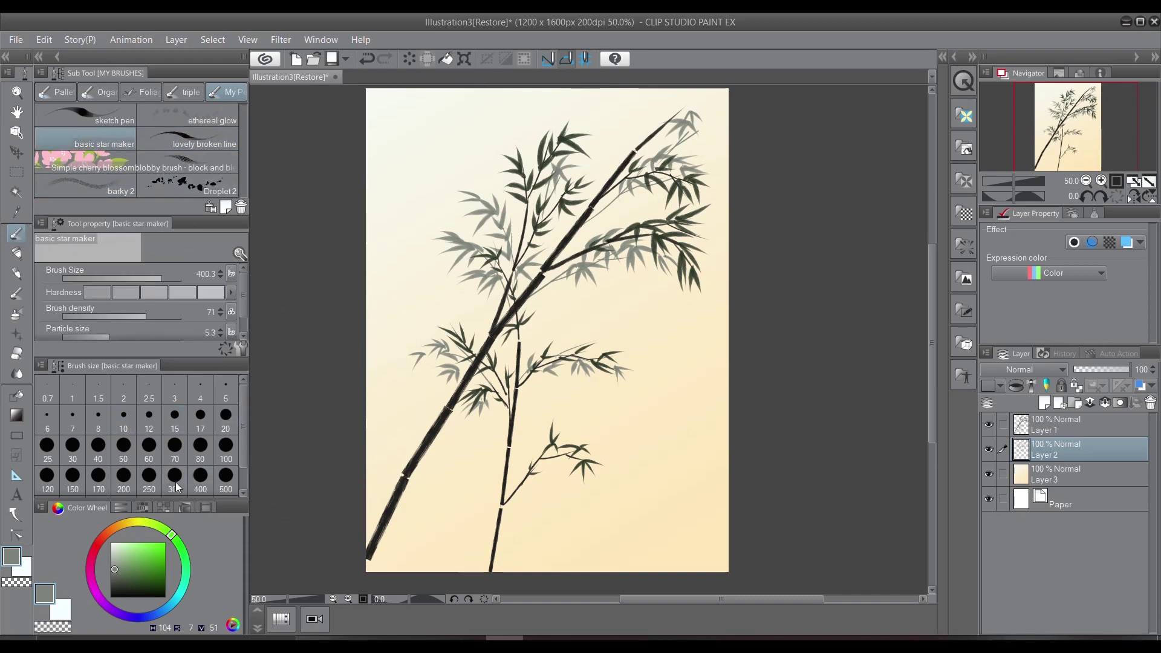
pyautogui.click(141, 553)
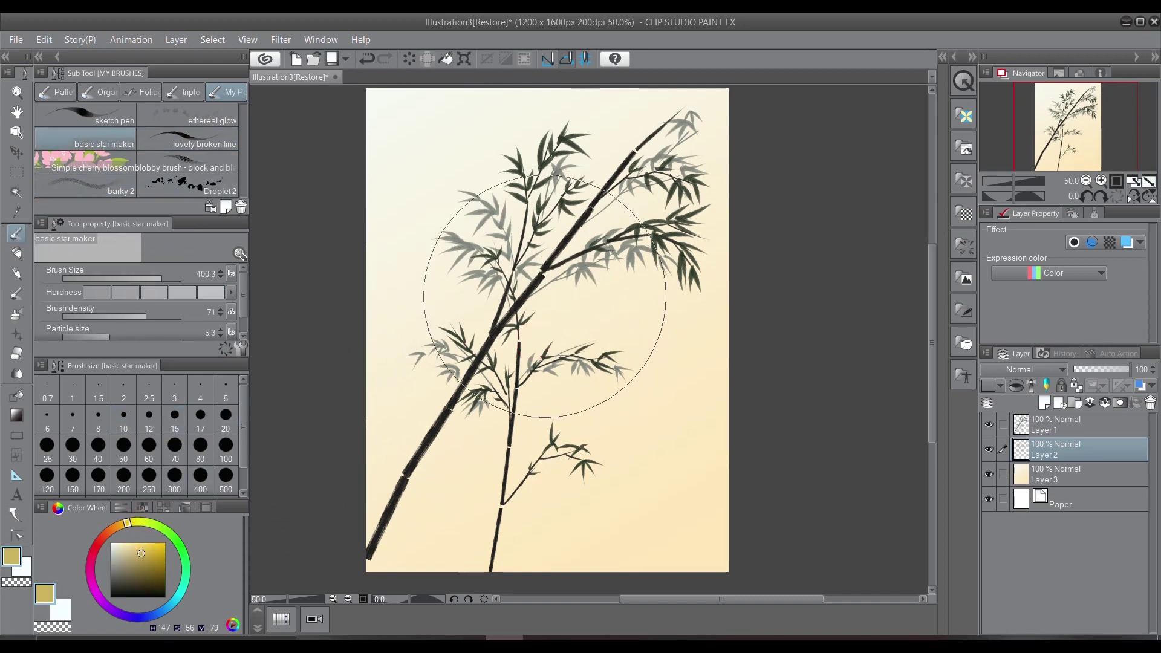
pyautogui.moveTo(528, 307)
pyautogui.mouseDown()
pyautogui.moveTo(582, 155)
pyautogui.moveTo(487, 363)
pyautogui.moveTo(550, 212)
pyautogui.mouseUp()
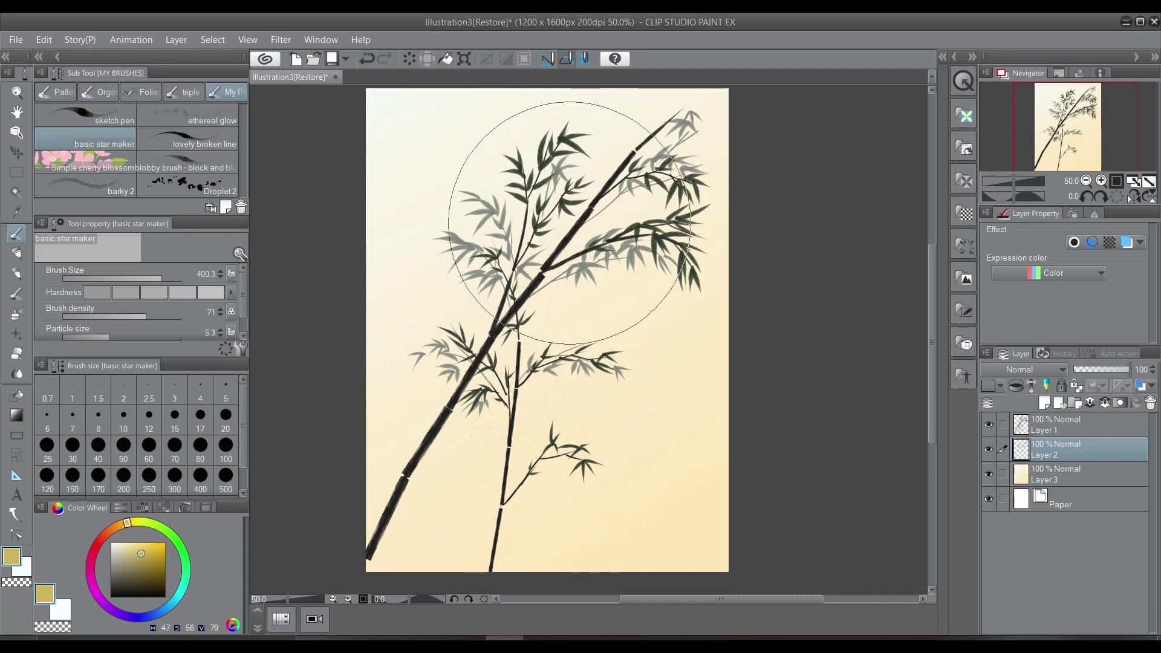